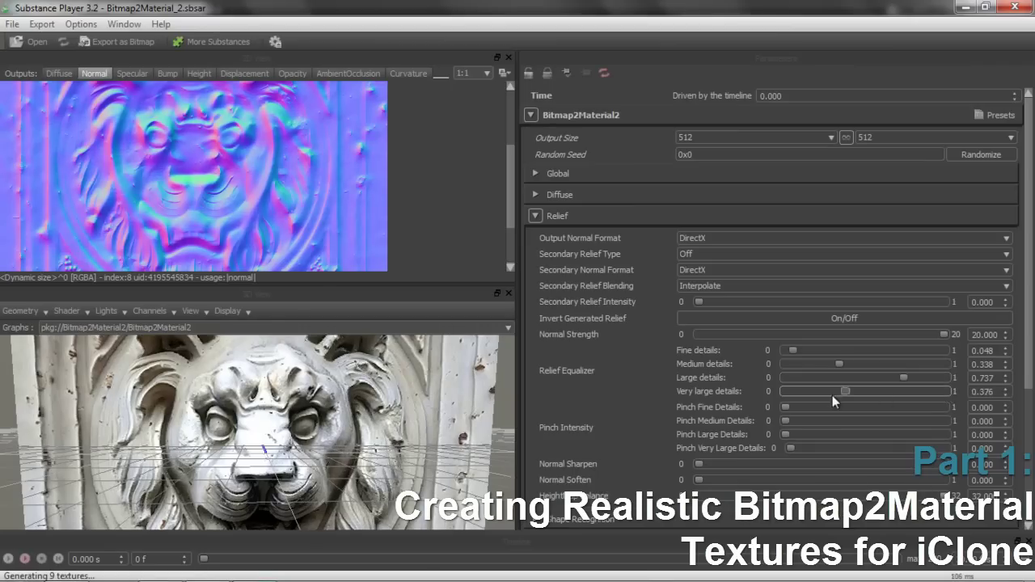
drag(840, 392, 781, 393)
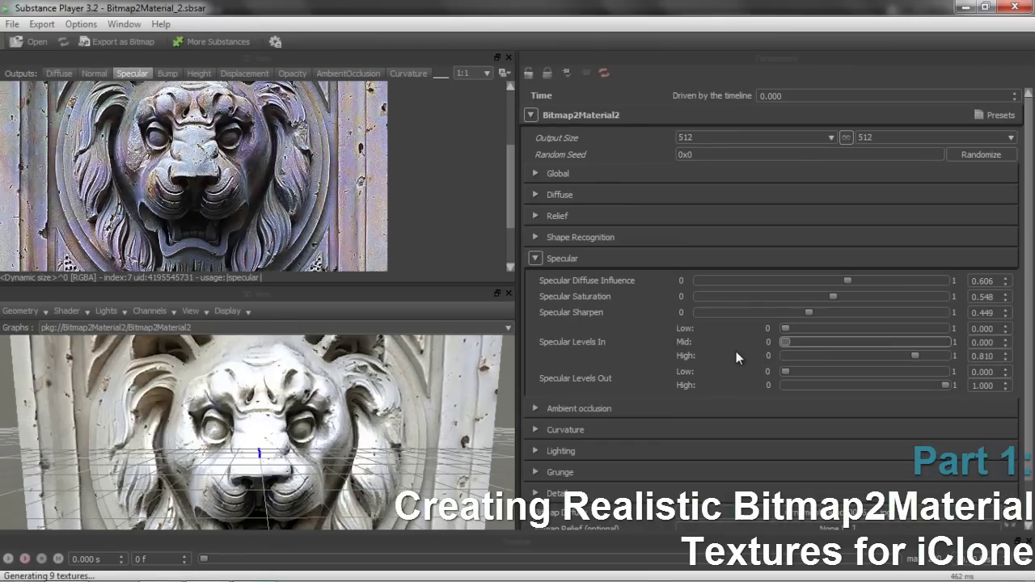
drag(785, 343, 861, 361)
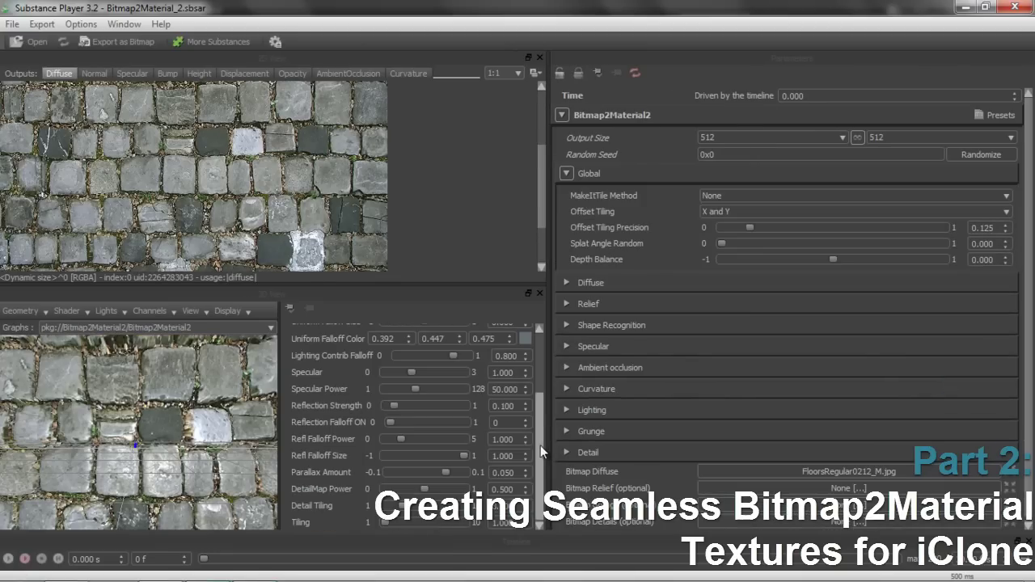
drag(378, 520, 420, 527)
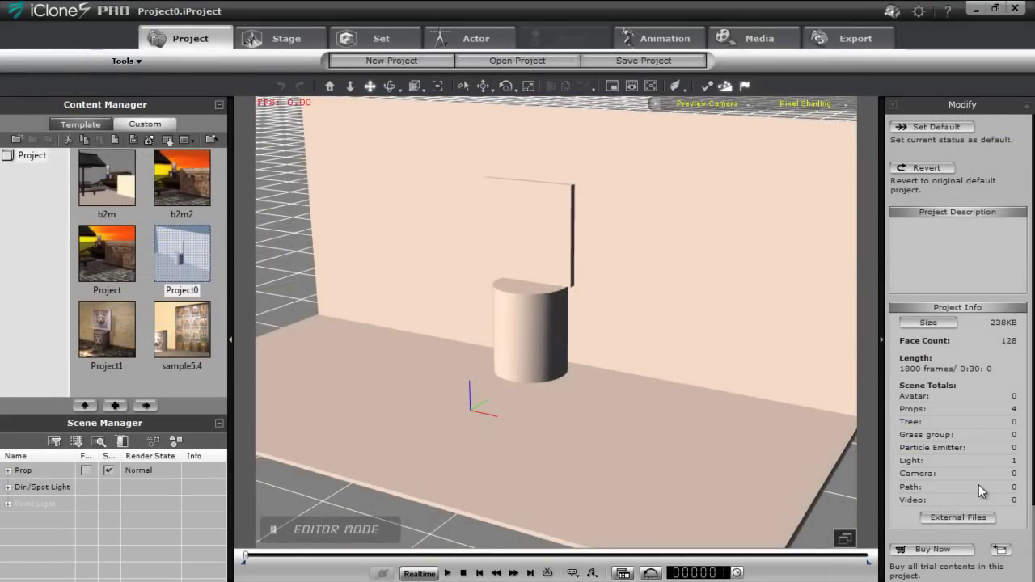
- Switch to Substance Player and load the OrnamentsHeads0036_M image from the Tutorial folder into the Bitmap Diffuse input
key(alt+Tab)
key(alt+Tab)
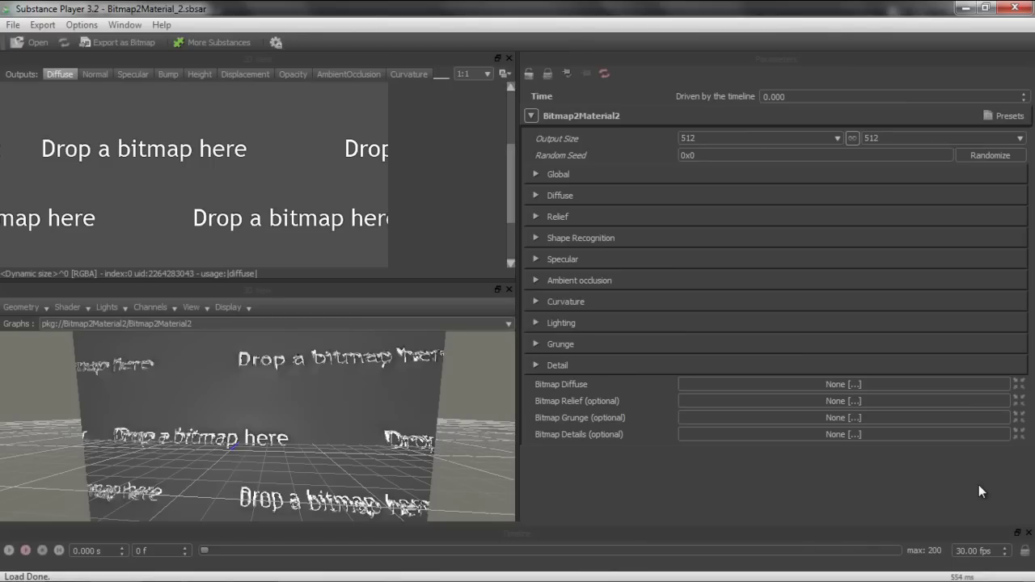
key(alt+Tab)
key(alt+Tab)
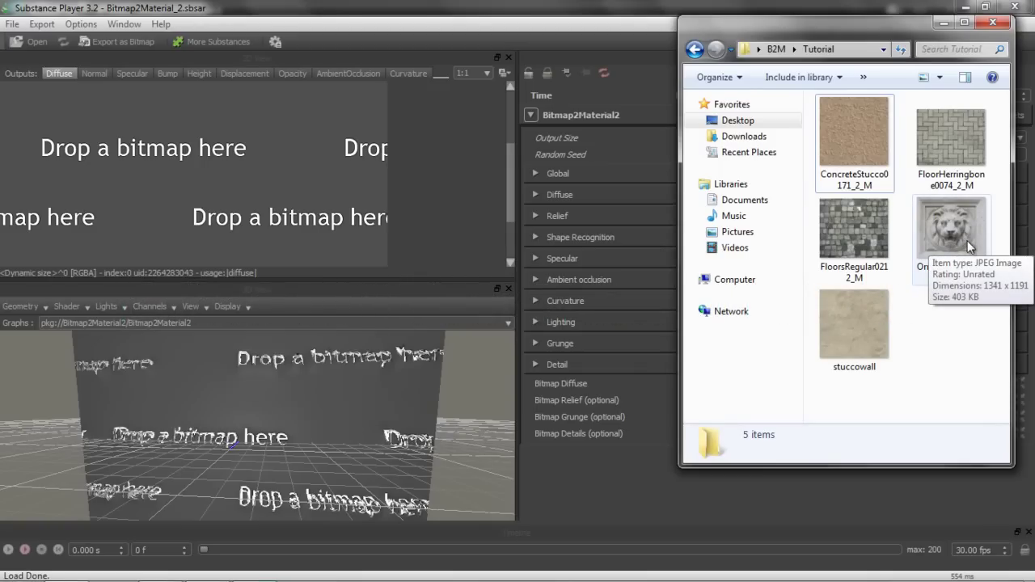
drag(967, 231, 262, 227)
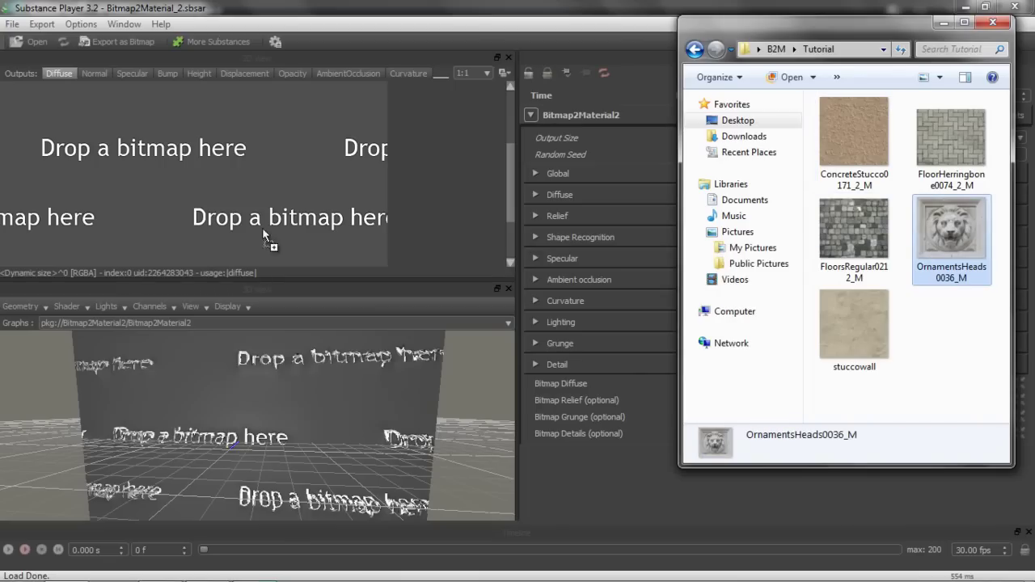
drag(129, 163, 129, 163)
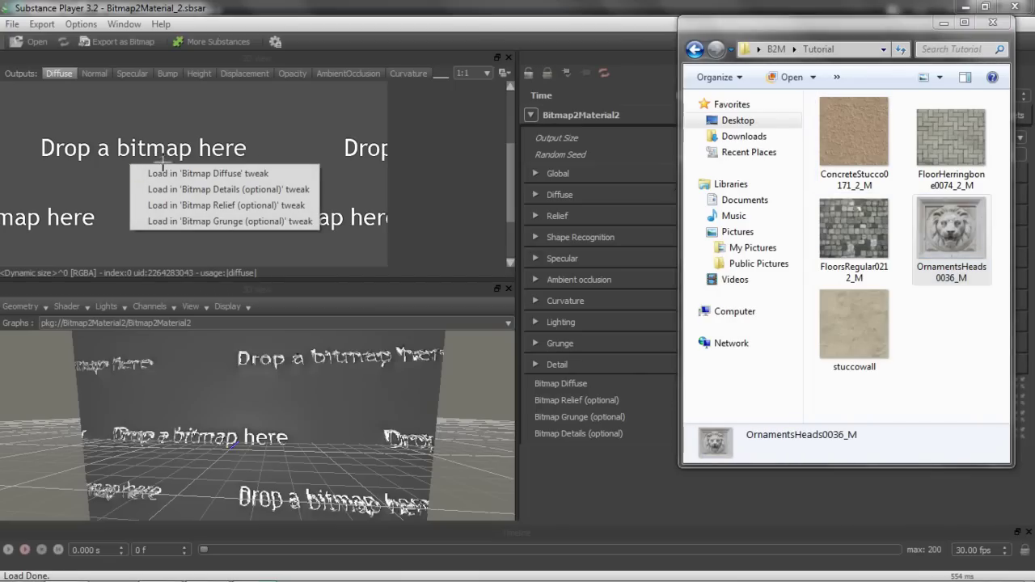
click(194, 173)
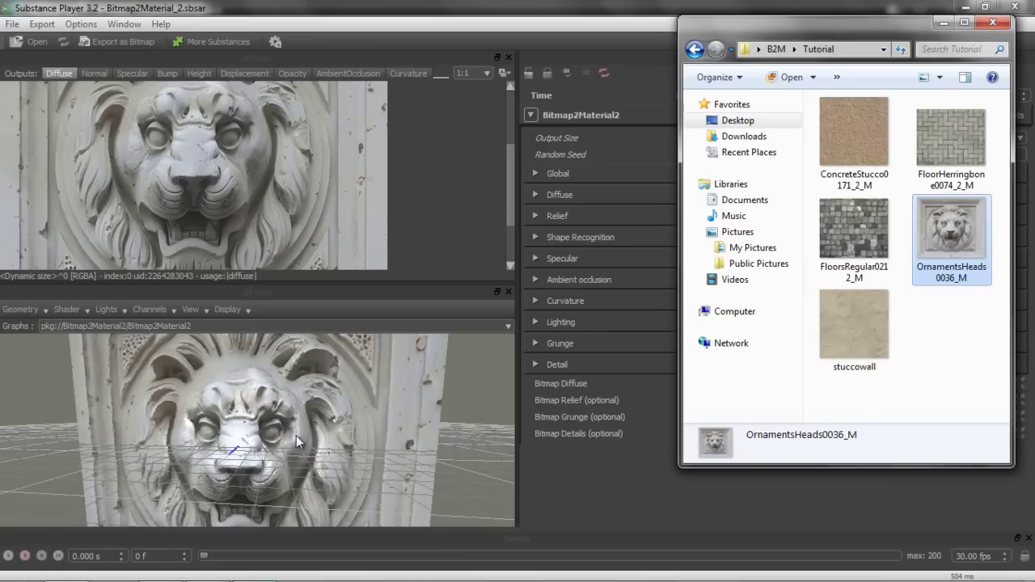
- Set the lion texture's Diffuse Sharpen to 0.273 and Contrast to 0.348
click(266, 419)
mouse_move(266, 419)
mouse_down()
mouse_move(289, 443)
mouse_move(222, 454)
mouse_move(166, 424)
mouse_move(219, 505)
mouse_move(275, 392)
mouse_move(215, 423)
mouse_move(257, 422)
mouse_up()
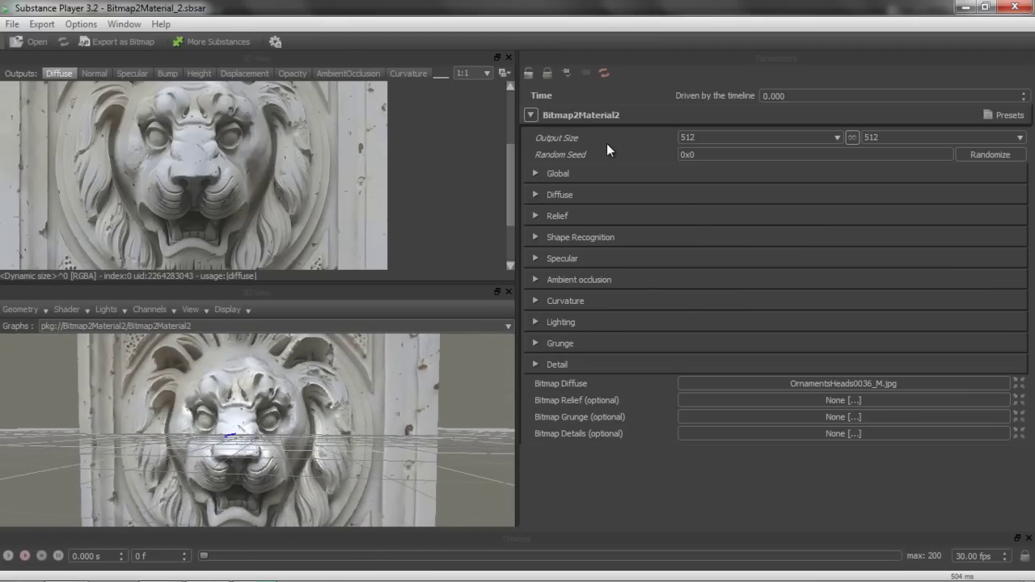
click(540, 195)
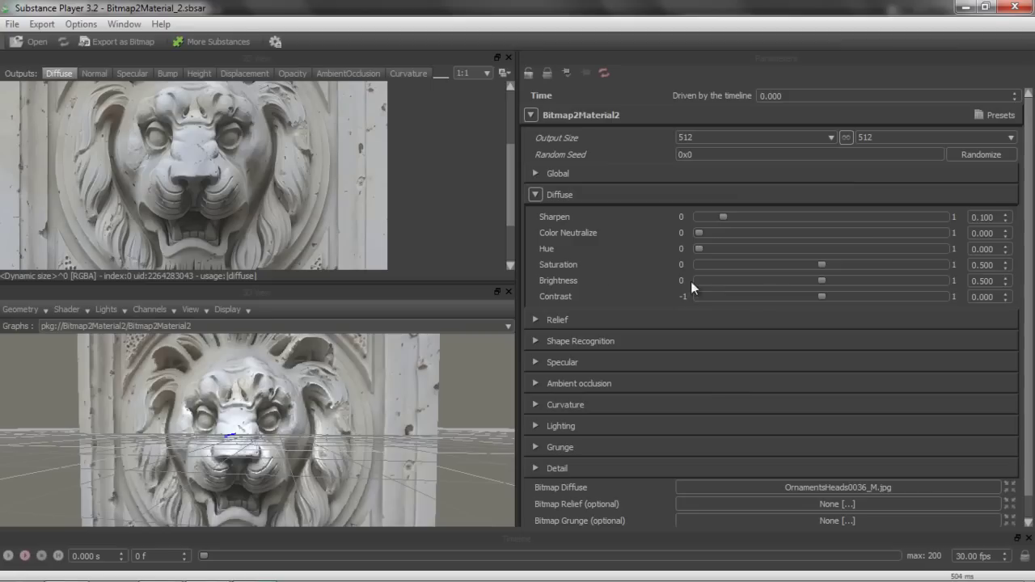
drag(725, 215, 764, 230)
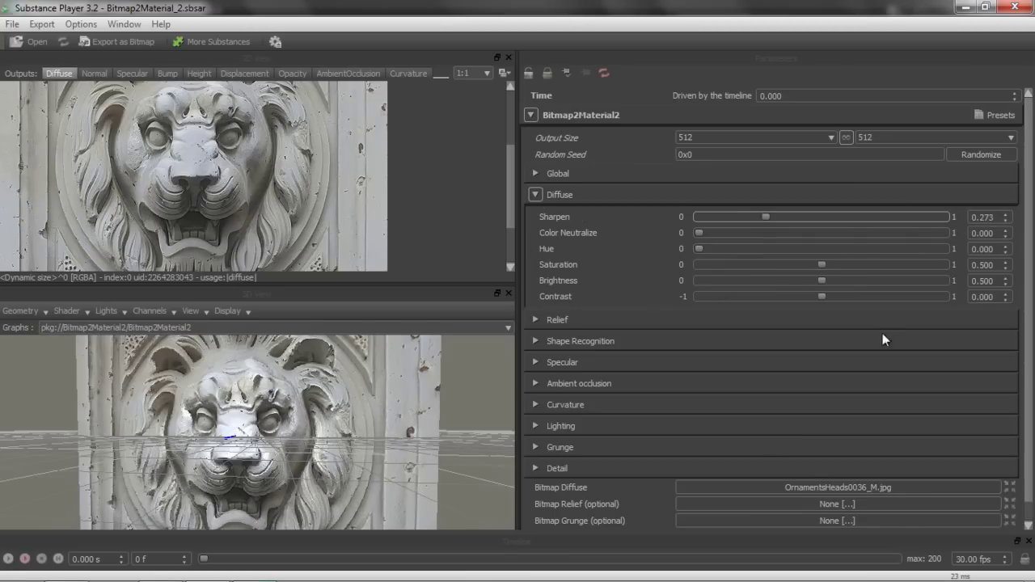
click(823, 295)
drag(837, 296, 864, 297)
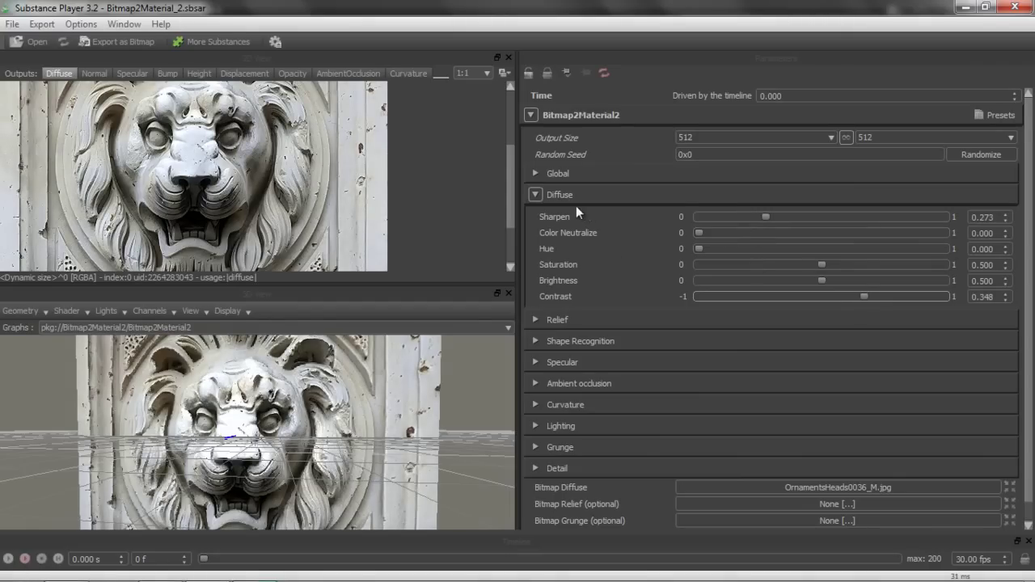
click(535, 194)
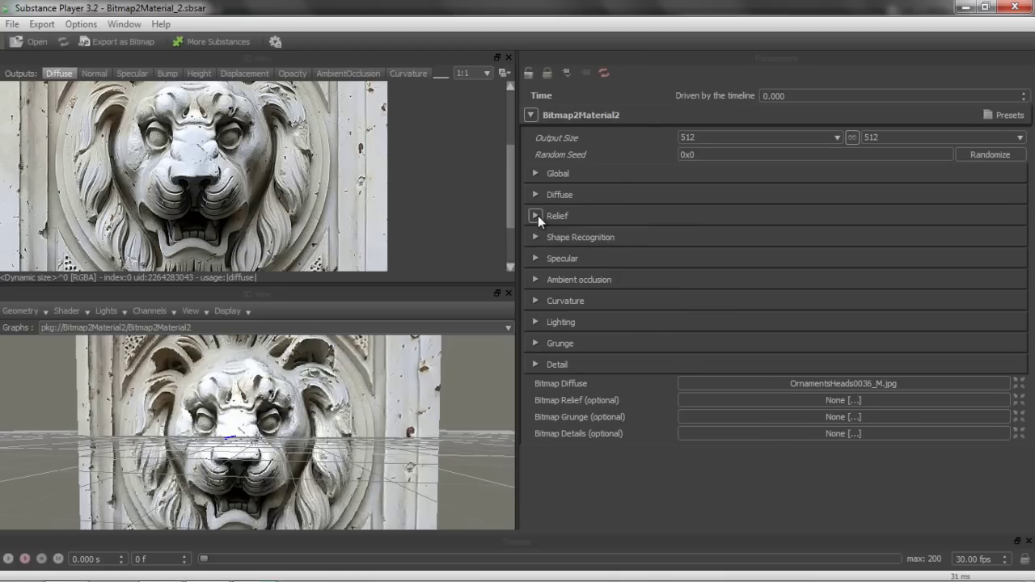
- Preview the Normal output and raise the Relief section's Normal Strength to 20
click(534, 215)
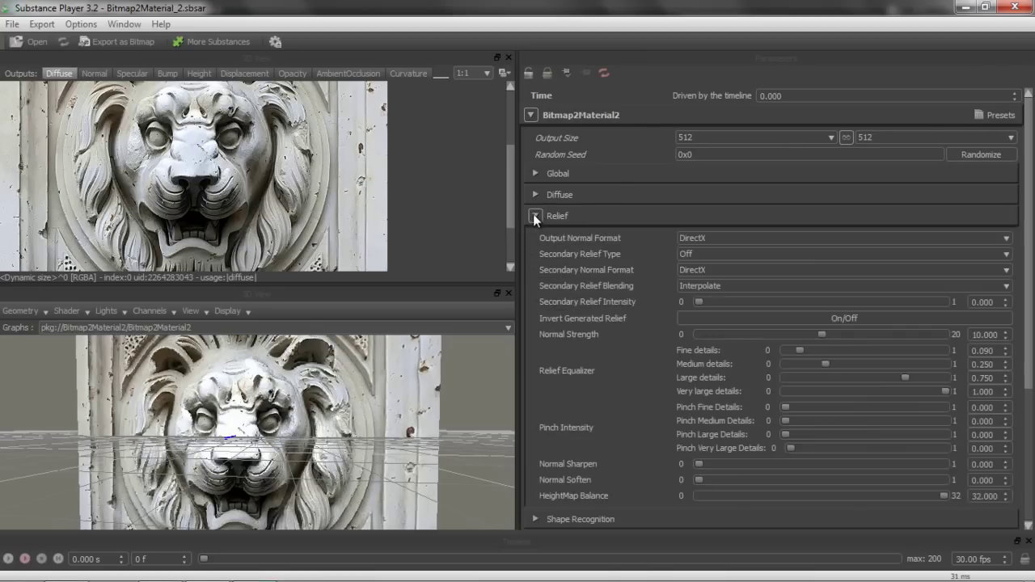
click(94, 74)
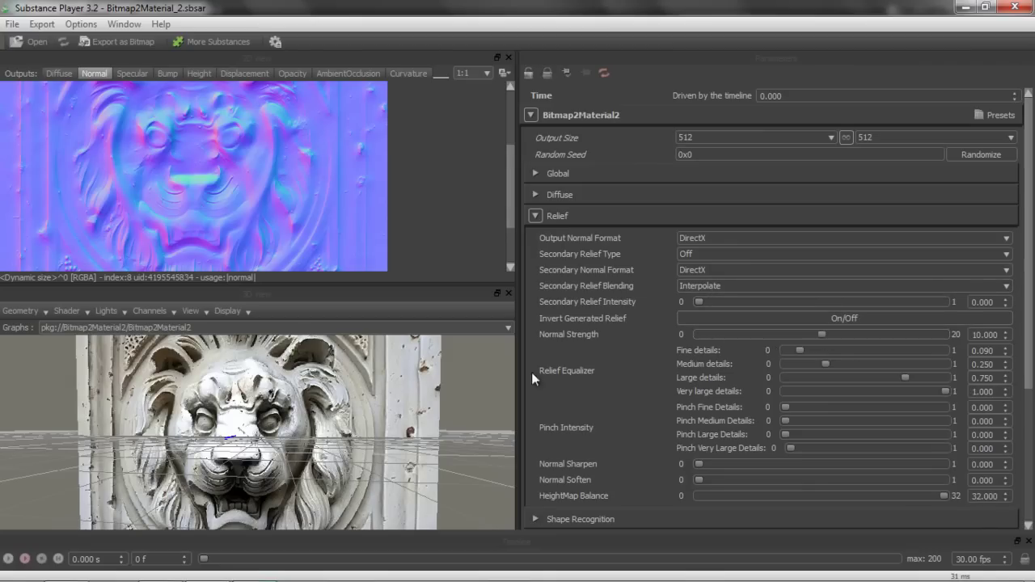
scroll(364, 413, up, 3)
drag(368, 413, 371, 419)
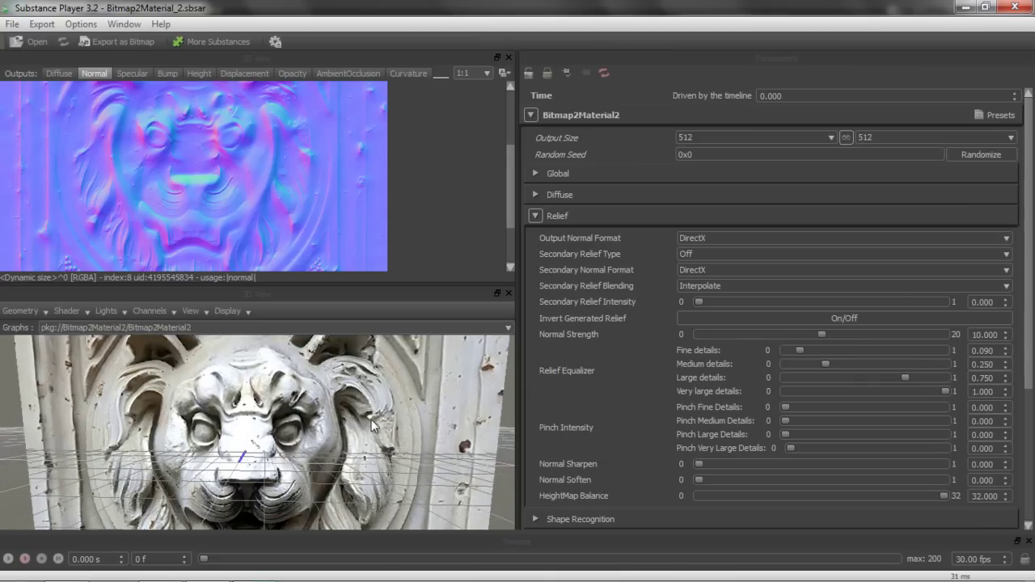
click(820, 334)
drag(806, 334, 604, 369)
drag(529, 371, 970, 345)
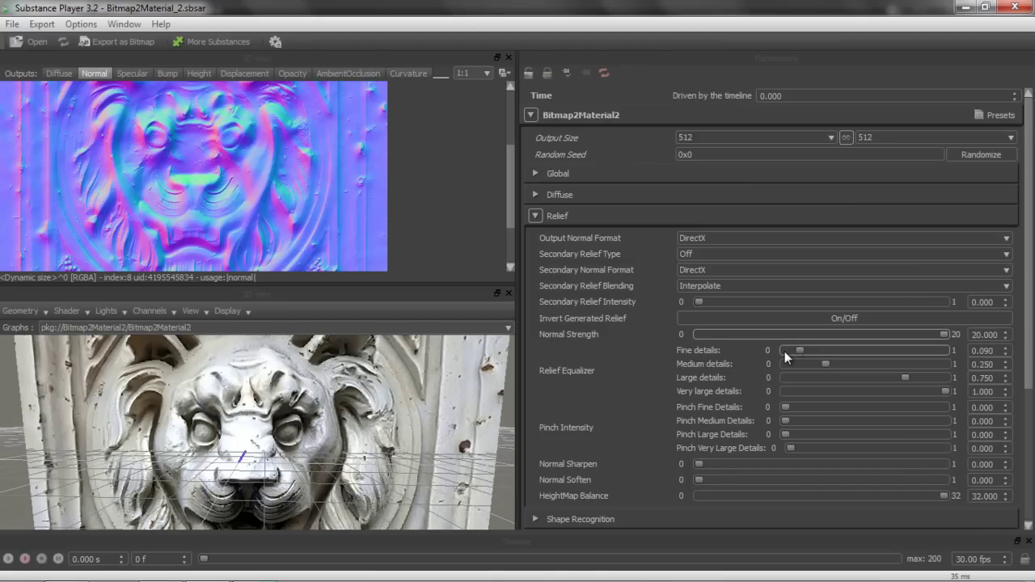
- Set the Relief Equalizer to 0.048 for fine, 0.338 for medium, 0.737 for large and 0.845 for very large details
drag(797, 348, 844, 394)
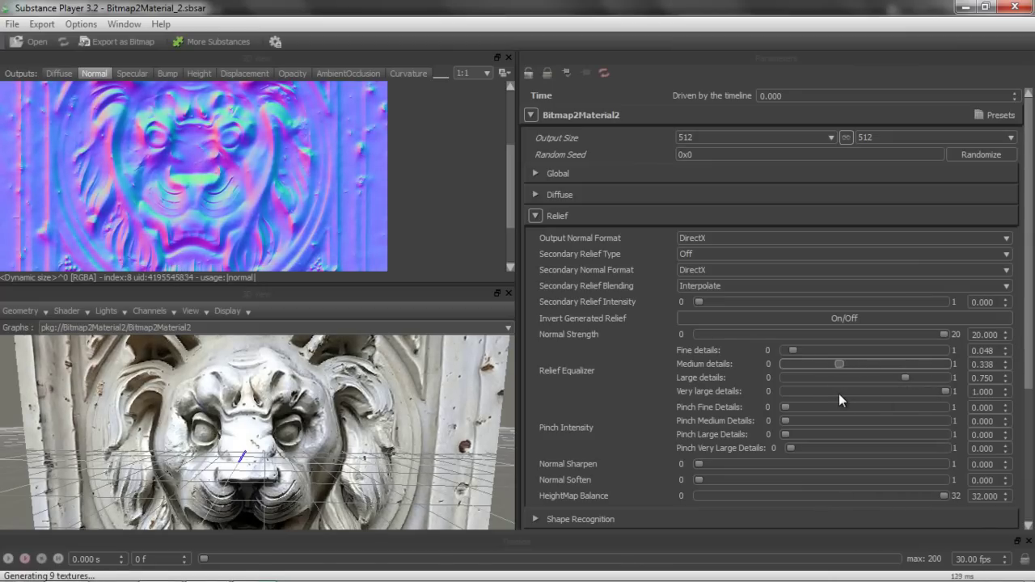
mouse_move(372, 428)
mouse_down()
mouse_move(331, 426)
mouse_move(377, 424)
mouse_up()
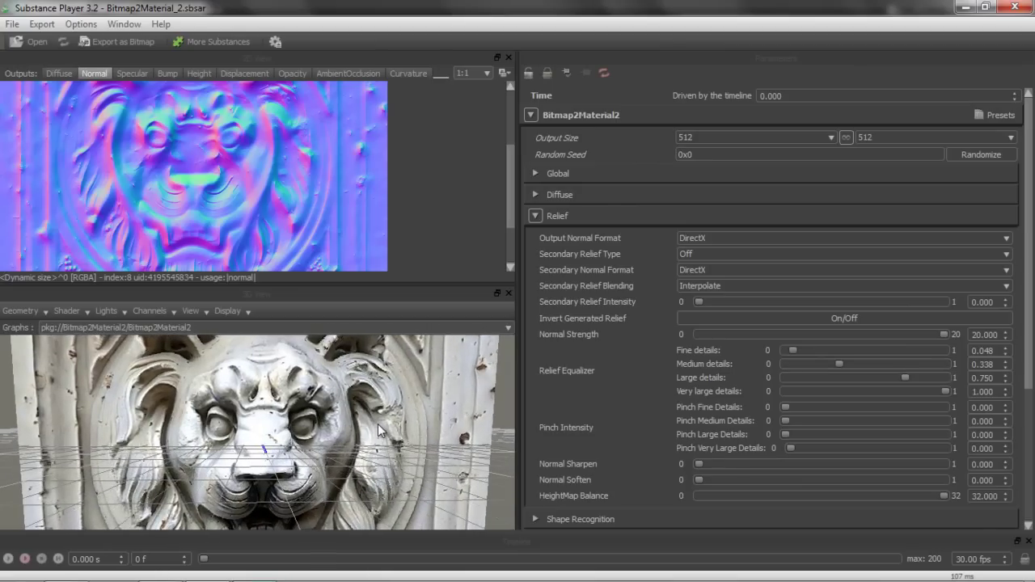
click(920, 382)
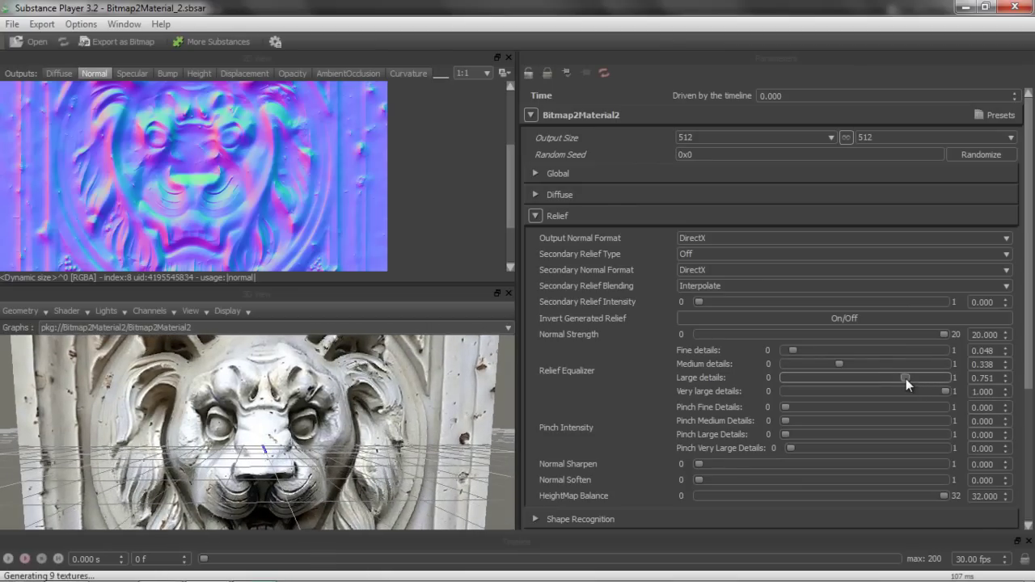
drag(954, 380, 904, 386)
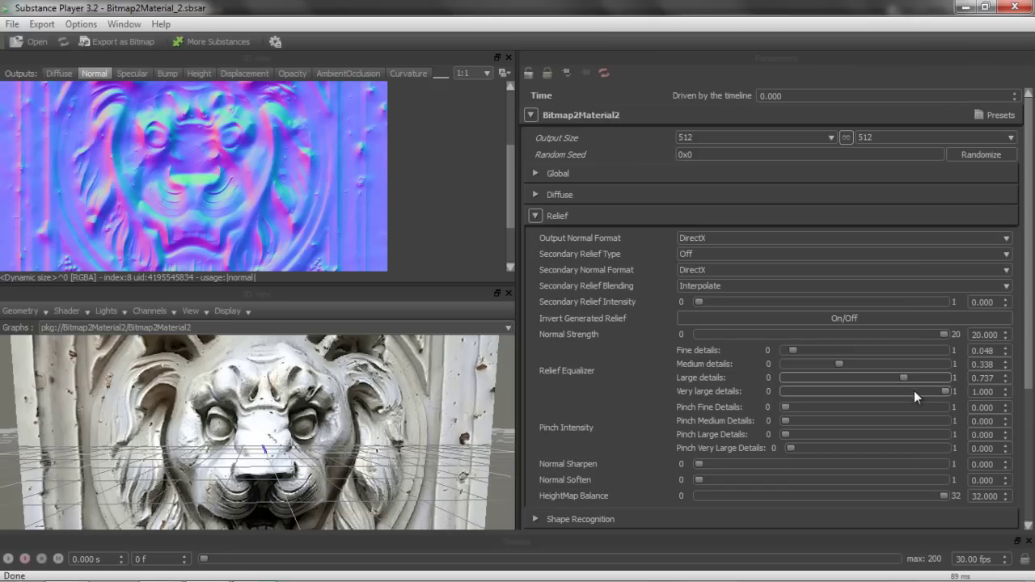
drag(945, 392, 903, 411)
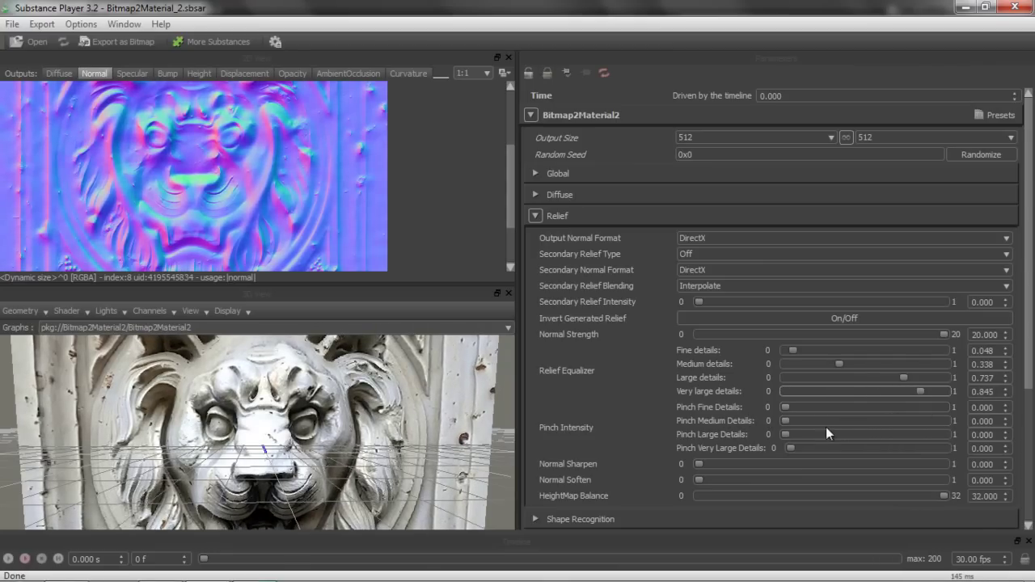
- Set the relief's Normal Soften to 0.907, keeping the pinch intensities and Normal Sharpen at 0
drag(785, 435, 669, 481)
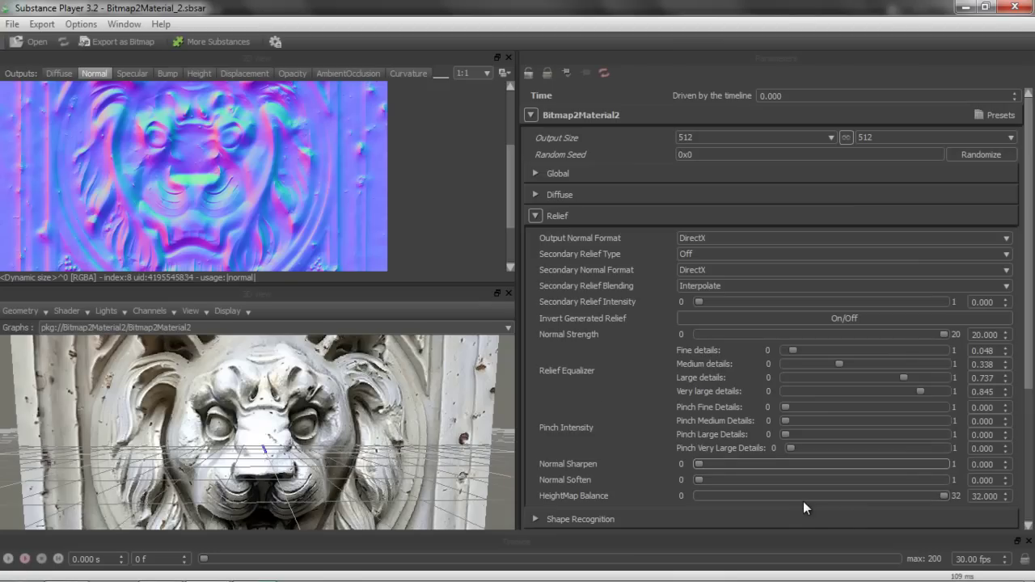
drag(700, 480, 920, 492)
mouse_move(396, 431)
mouse_down()
mouse_move(333, 438)
mouse_move(424, 447)
mouse_move(403, 424)
mouse_move(395, 434)
mouse_up()
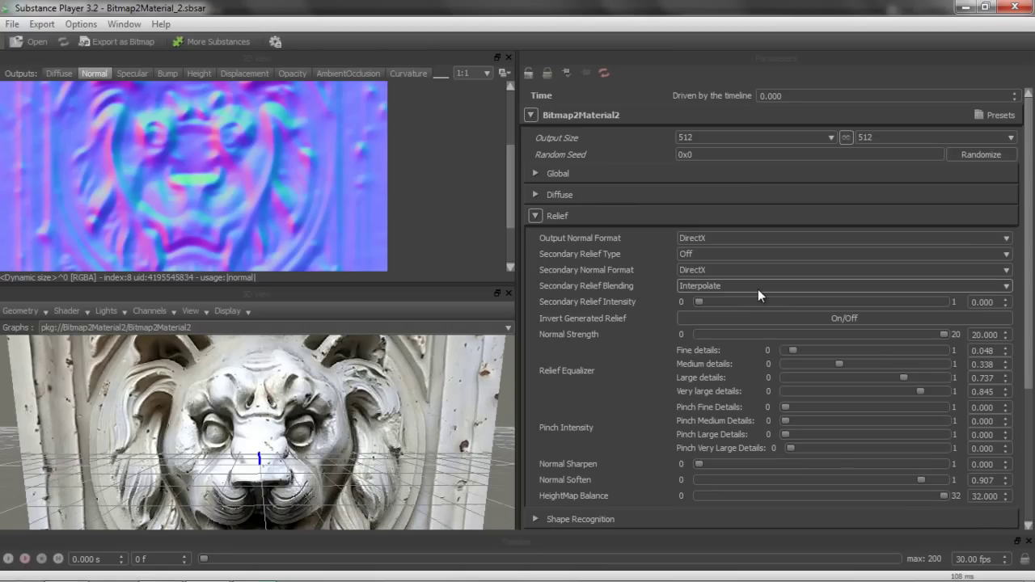
click(535, 217)
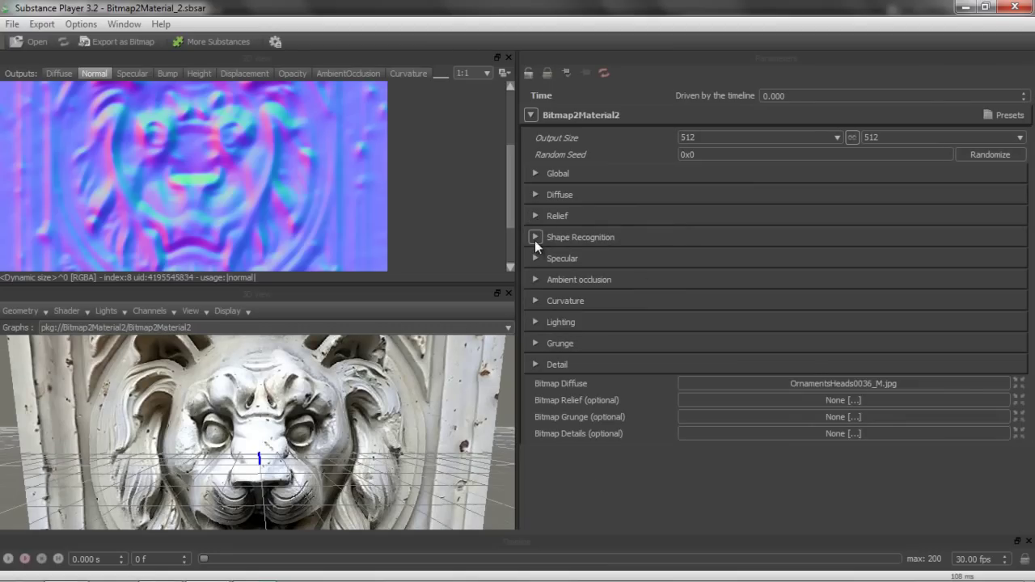
- Set the Shape Recognition intensity to 0.305 and the Recognition Angle to 0.628 turns
click(534, 240)
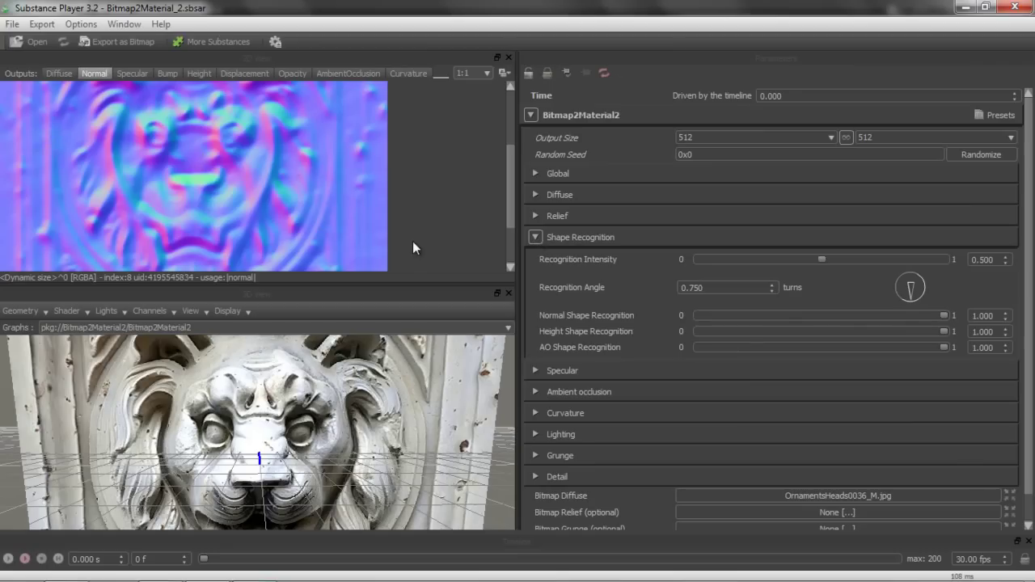
drag(823, 259, 762, 300)
drag(699, 306, 641, 317)
drag(722, 305, 773, 295)
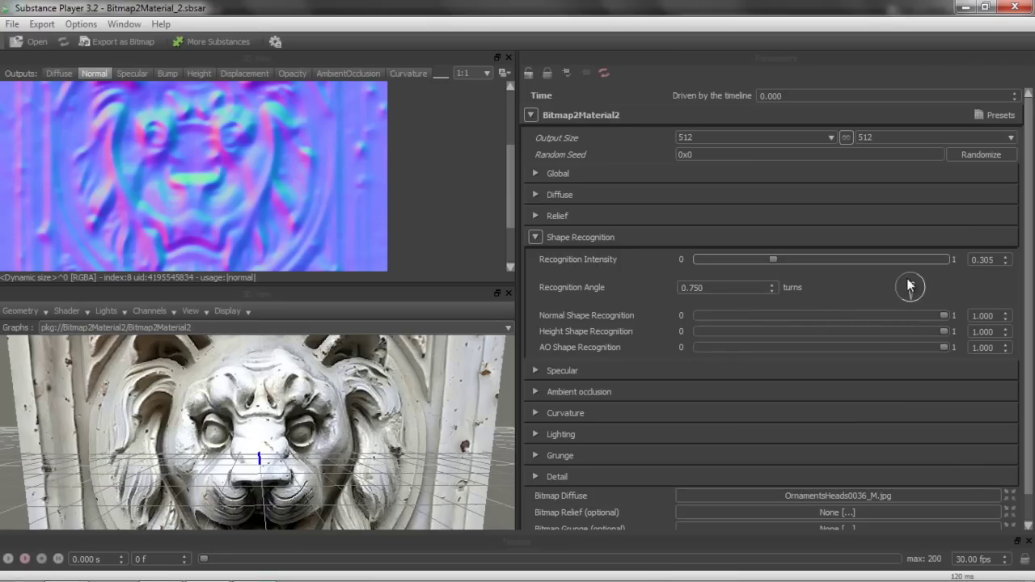
drag(921, 296, 967, 346)
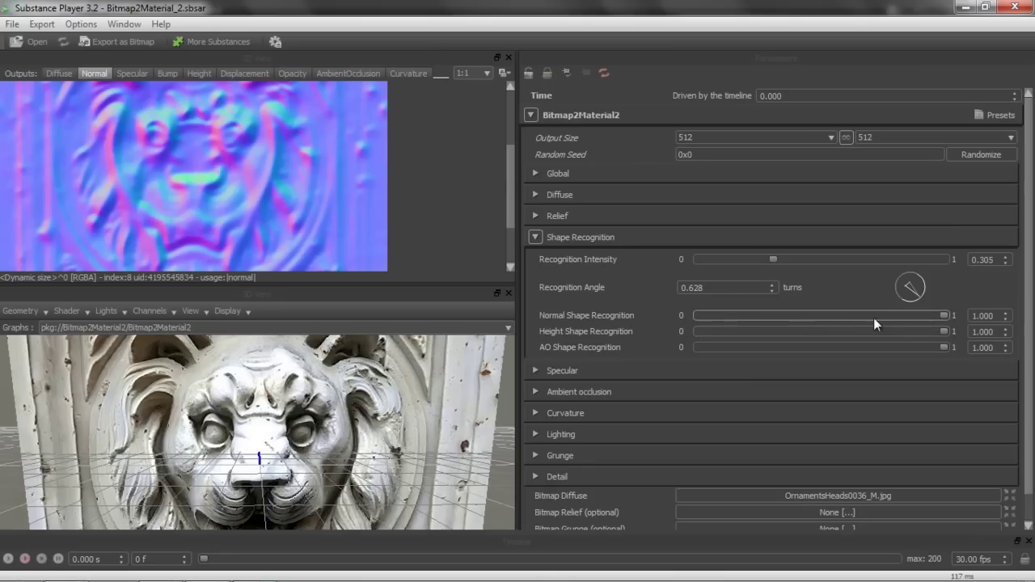
- Try different Normal and Height Shape Recognition amounts on the lion relief and return both to 1
drag(944, 315, 968, 317)
mouse_move(330, 438)
mouse_down()
mouse_move(348, 433)
mouse_move(336, 435)
mouse_up()
mouse_move(943, 316)
mouse_down()
mouse_move(778, 316)
mouse_move(1007, 328)
mouse_move(565, 333)
mouse_move(951, 328)
mouse_up()
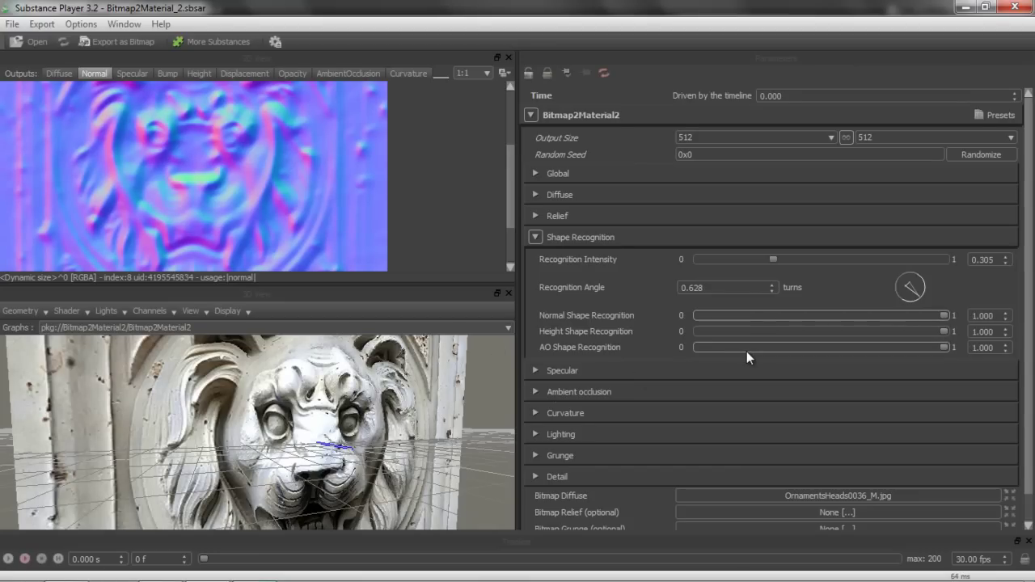
mouse_move(943, 332)
mouse_down()
mouse_move(698, 352)
mouse_move(907, 345)
mouse_move(572, 360)
mouse_move(954, 339)
mouse_up()
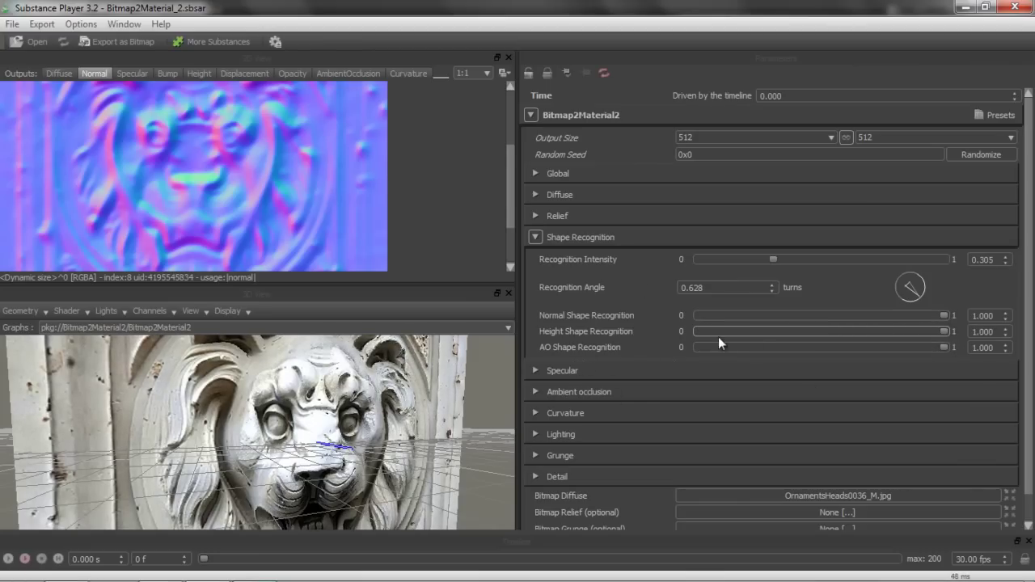
click(534, 237)
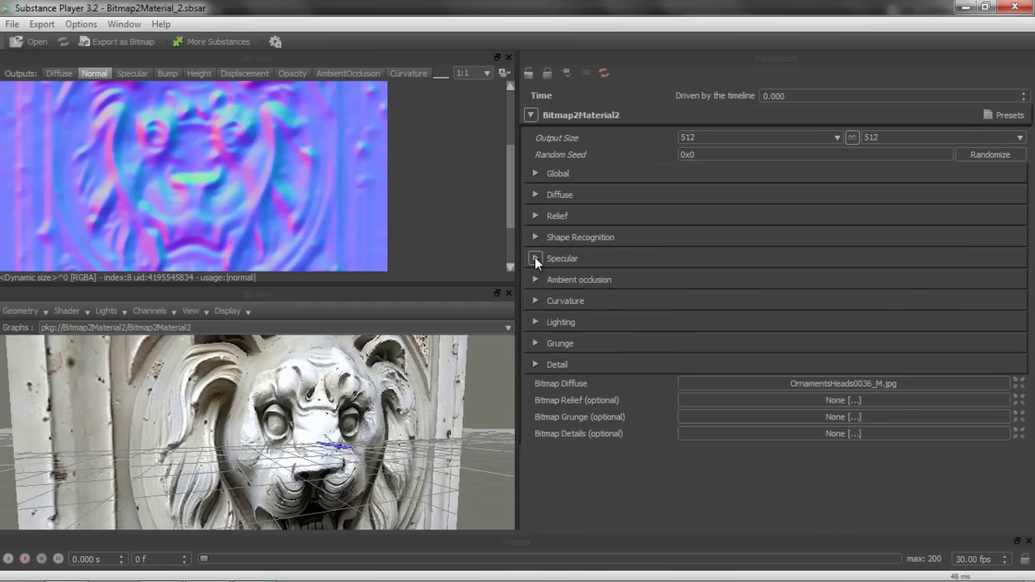
- Preview the Specular output and set Specular Diffuse Influence to 0.606 and Specular Saturation to 0.548
click(534, 258)
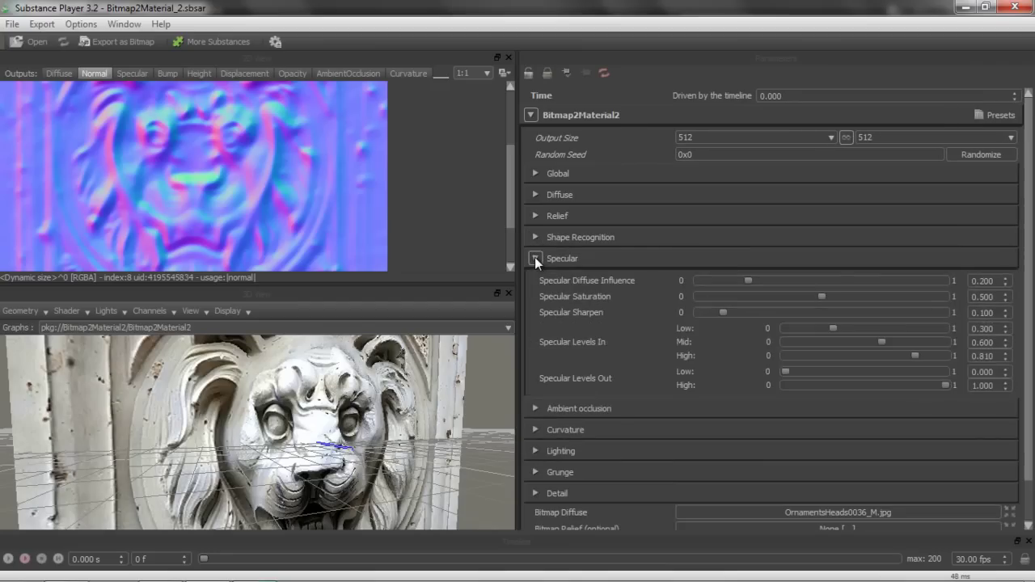
click(134, 74)
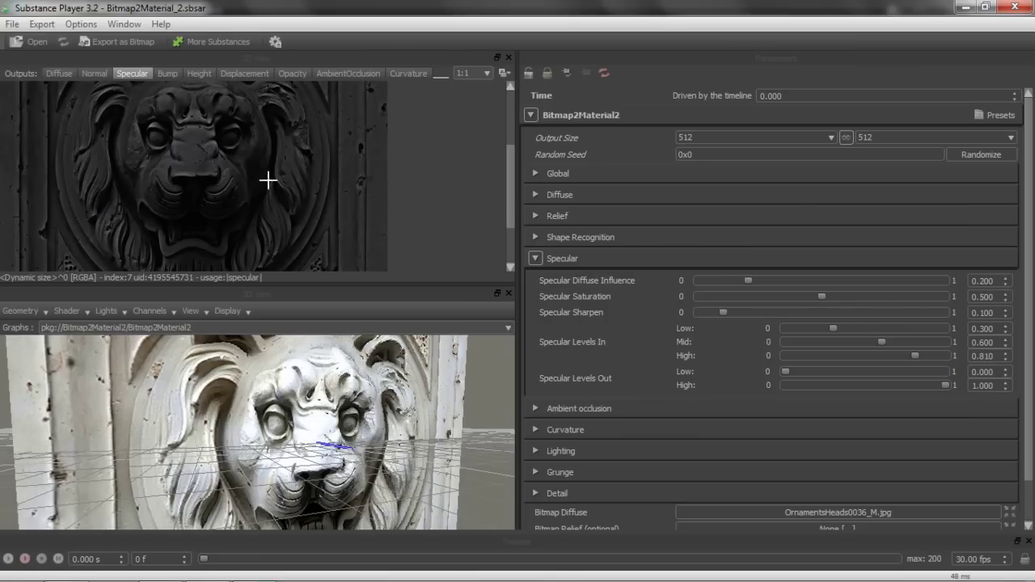
drag(747, 280, 890, 310)
drag(485, 387, 416, 393)
drag(889, 283, 668, 298)
drag(599, 297, 847, 312)
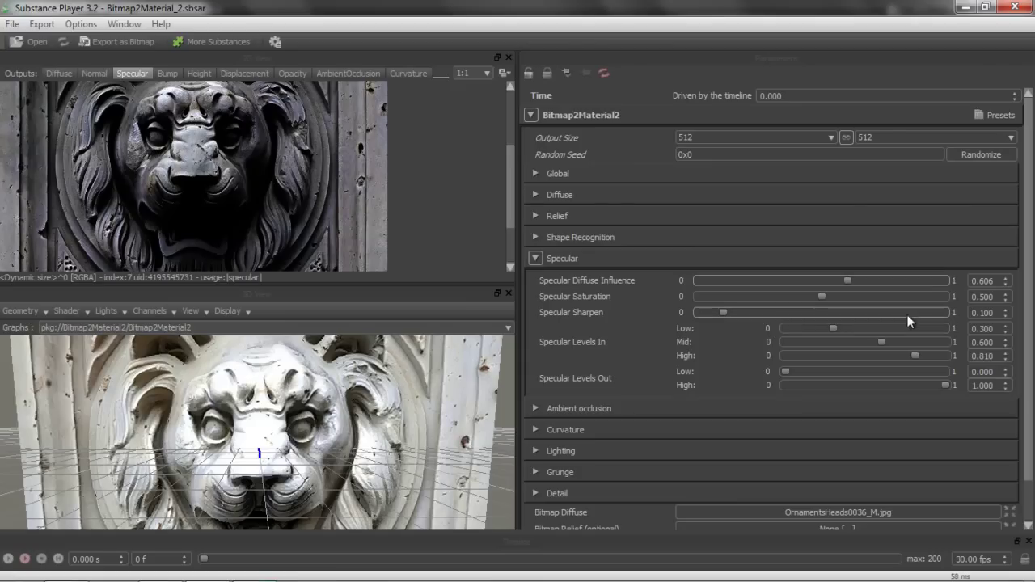
mouse_move(823, 295)
mouse_down()
mouse_move(875, 304)
mouse_move(833, 312)
mouse_up()
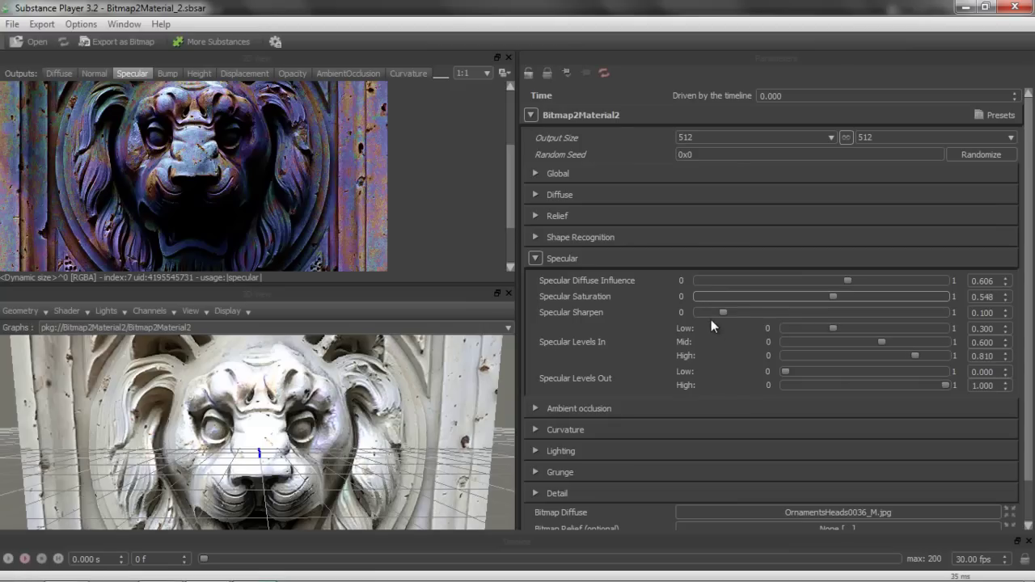
- Set Specular Sharpen to 0.449 and Specular Levels In to low 0, mid 0.483 and high 0.605
drag(724, 312, 808, 331)
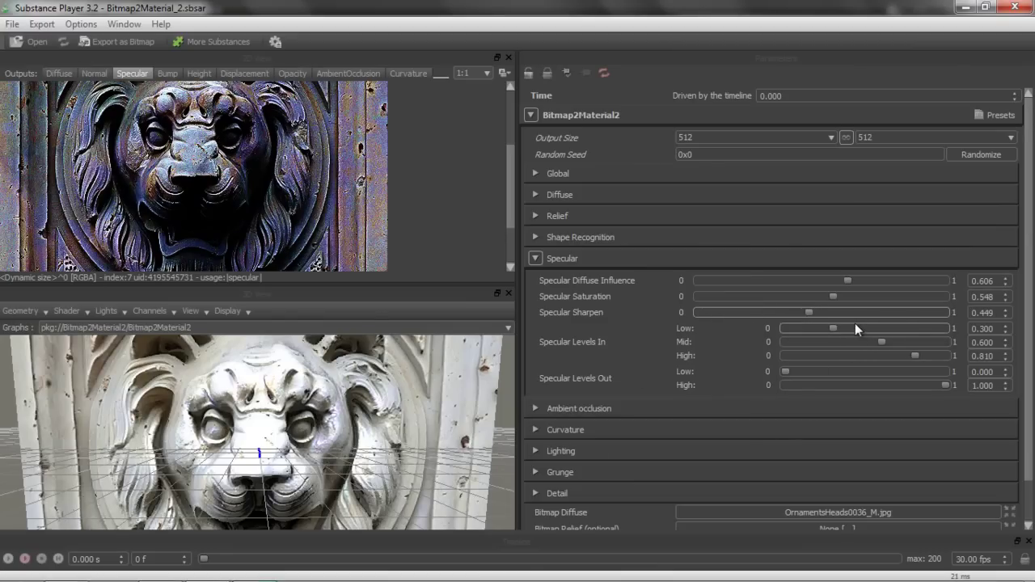
drag(832, 328, 740, 337)
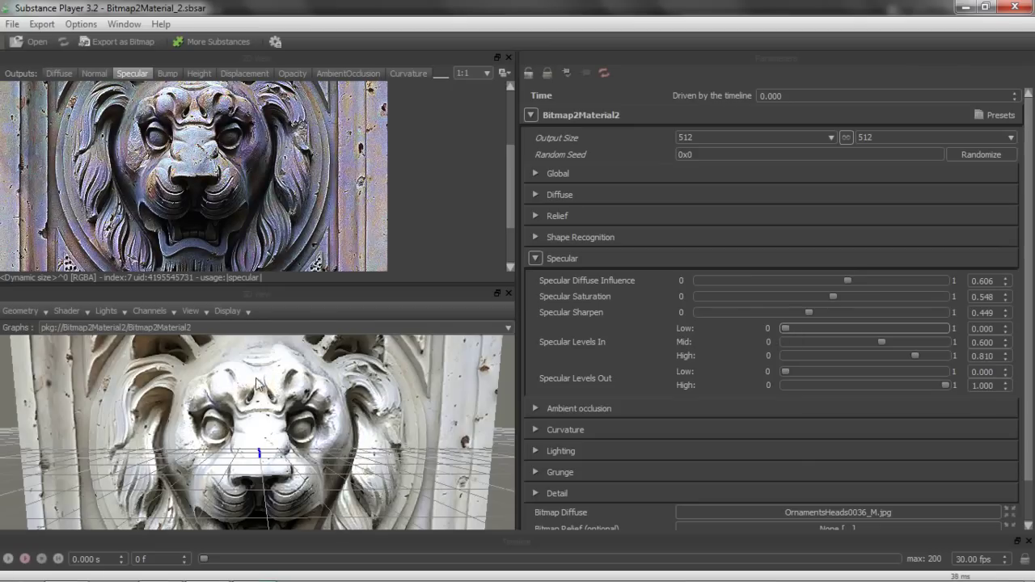
drag(881, 342, 885, 377)
drag(383, 476, 372, 498)
scroll(374, 474, down, 5)
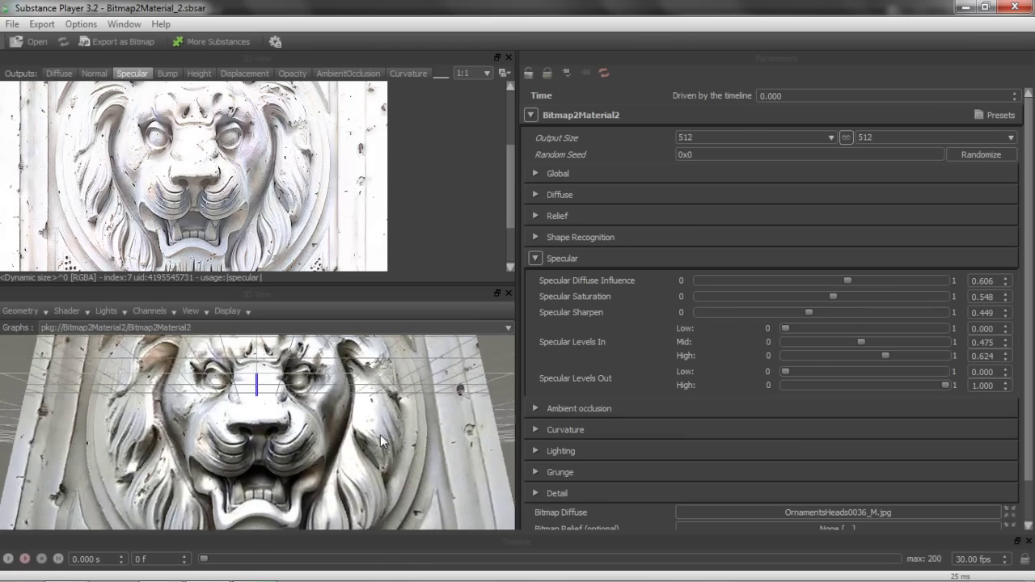
mouse_move(361, 473)
mouse_down()
mouse_move(418, 449)
mouse_move(403, 471)
mouse_move(366, 473)
mouse_move(356, 454)
mouse_up()
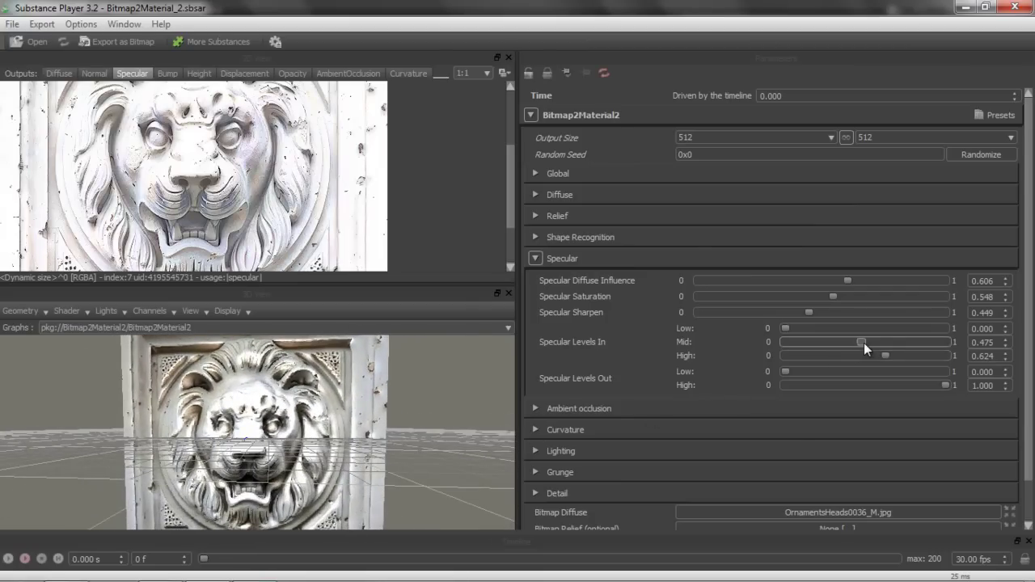
drag(884, 355, 862, 345)
- Set Specular Levels Out to low 0.209 and high 0.587, checking the shine on the 3D relief
drag(785, 371, 817, 378)
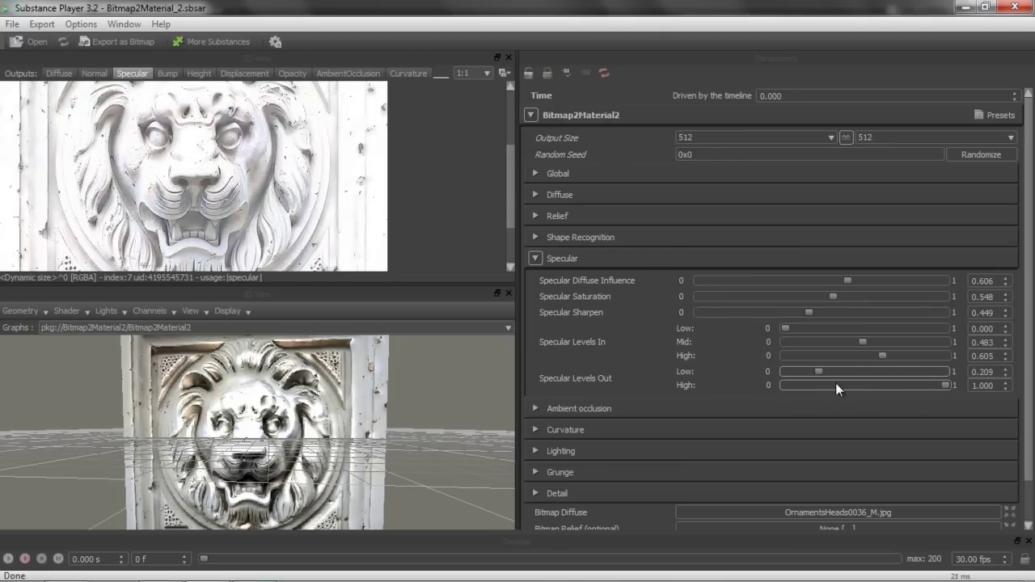
drag(947, 385, 871, 404)
drag(361, 383, 333, 385)
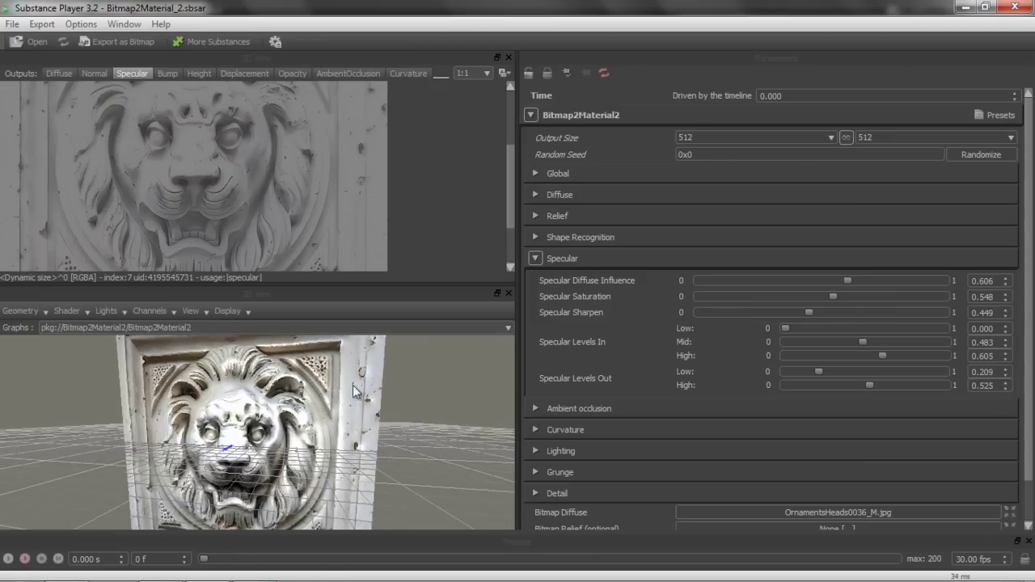
drag(869, 385, 879, 385)
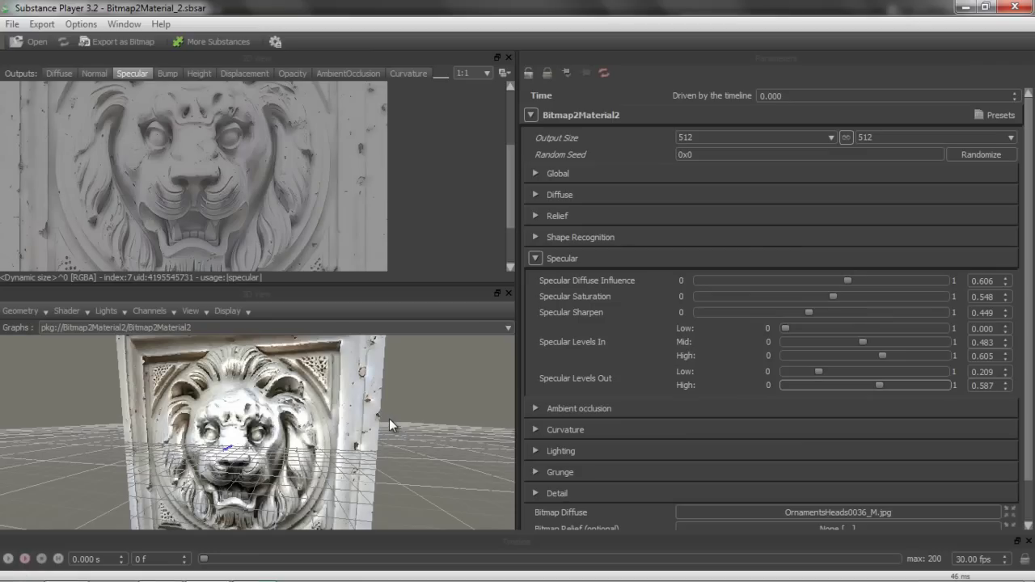
click(536, 255)
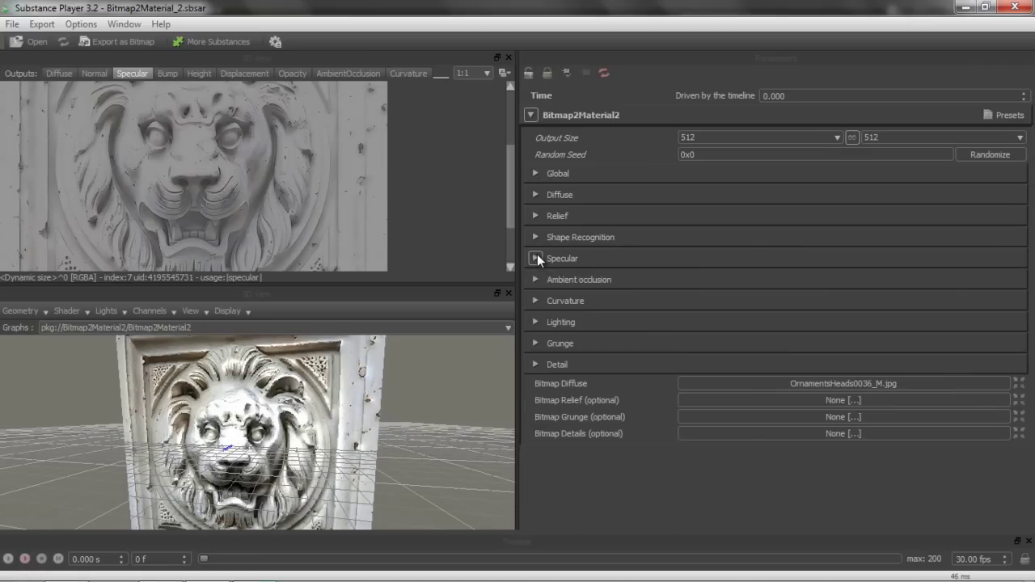
- Preview the AmbientOcclusion output and set AO Multiply to 0.396, comparing its effect on the Diffuse output and 3D model
click(353, 73)
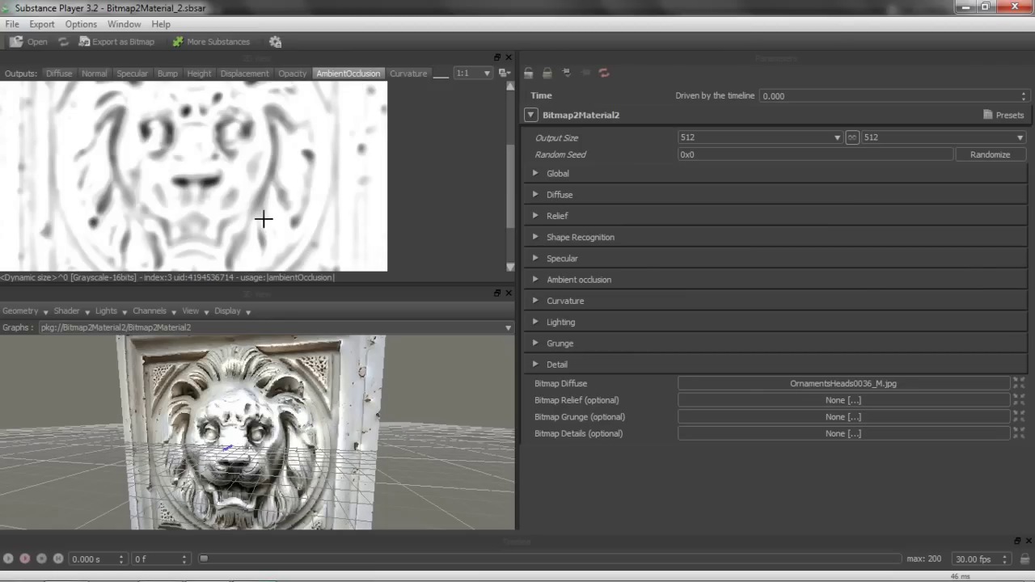
click(534, 279)
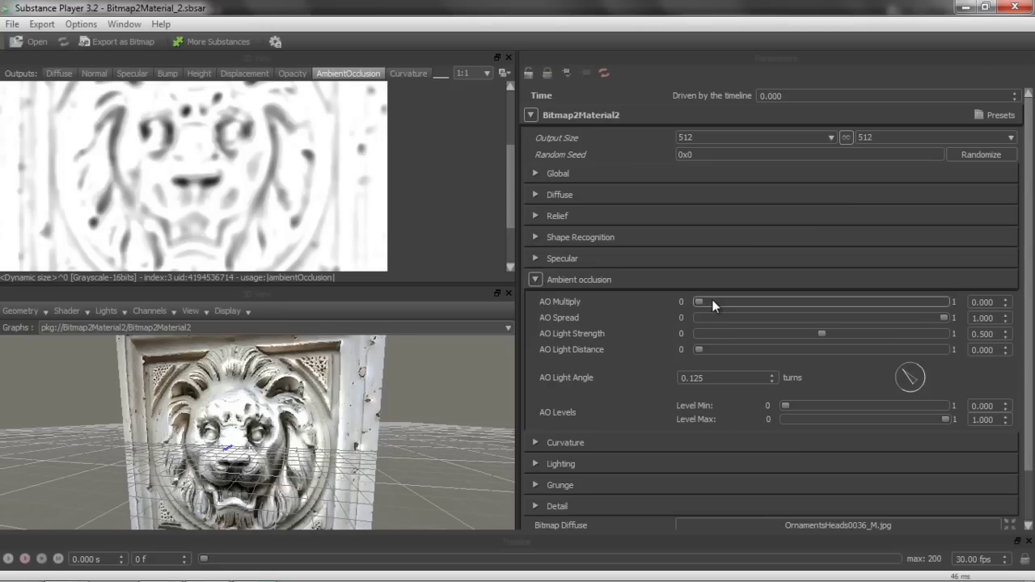
drag(700, 301, 850, 323)
drag(295, 419, 307, 419)
drag(855, 300, 795, 323)
click(58, 73)
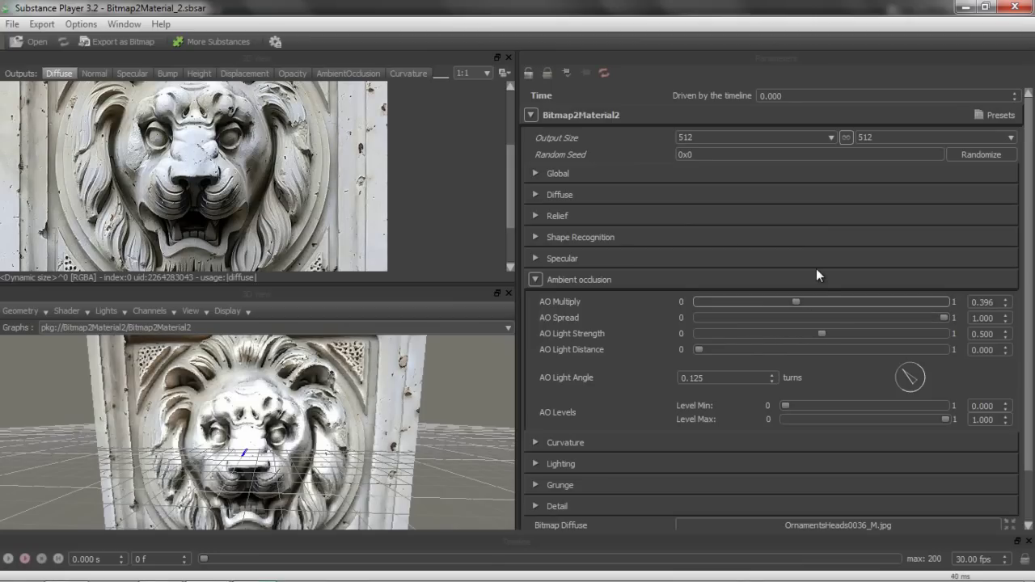
click(362, 73)
scroll(346, 424, up, 2)
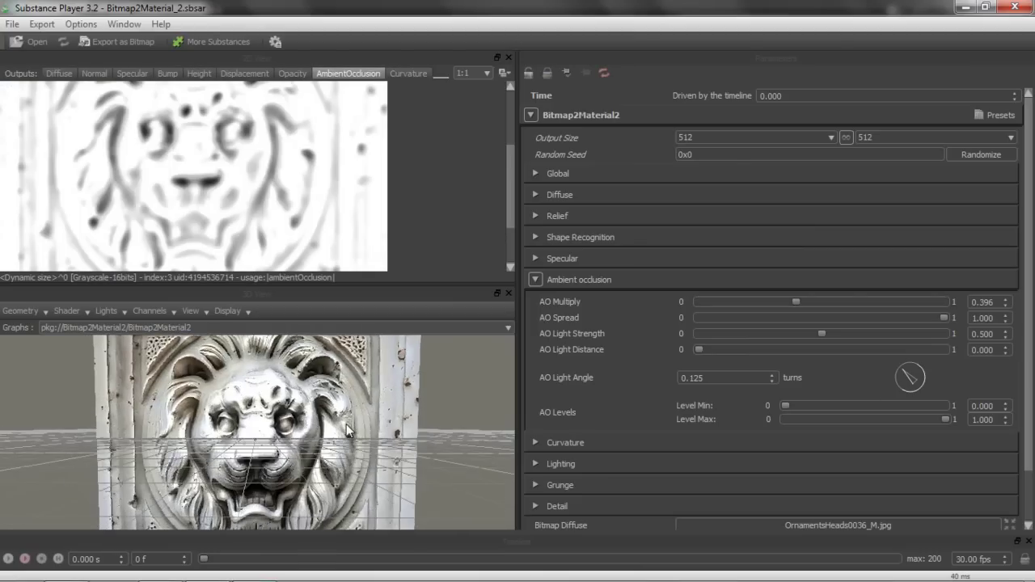
scroll(341, 437, up, 3)
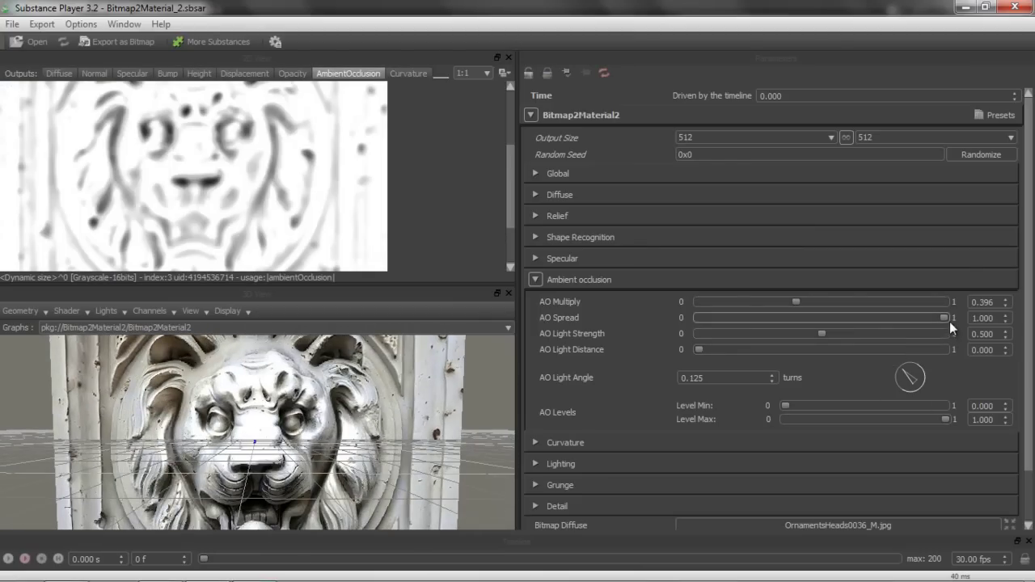
- Set AO Spread to 0.781, AO Light Distance to 1, AO Light Angle to 0.667 turns, and AO Levels to 0.185 minimum and 0.761 maximum
drag(946, 318, 943, 319)
drag(823, 331, 893, 355)
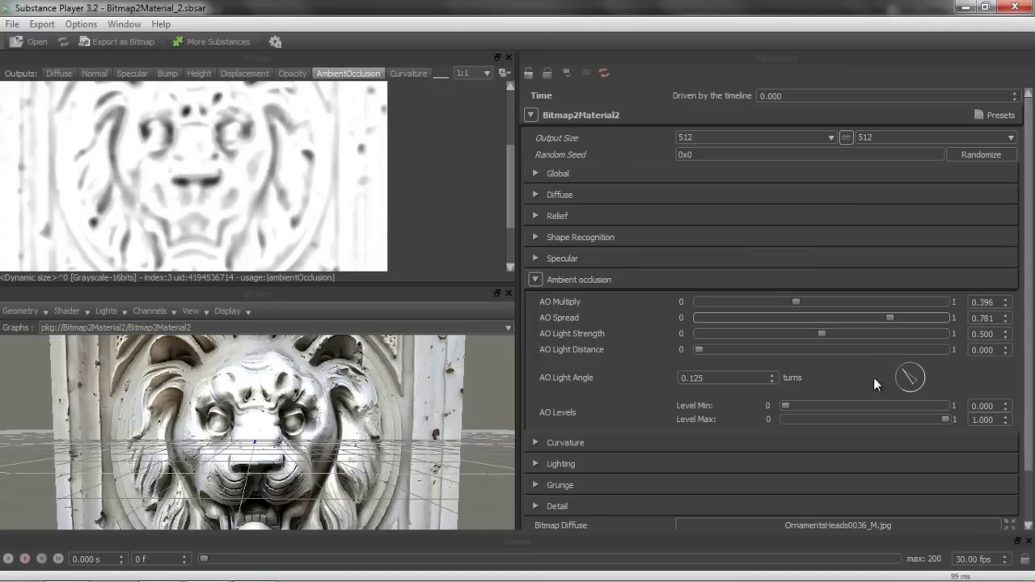
drag(907, 378, 958, 421)
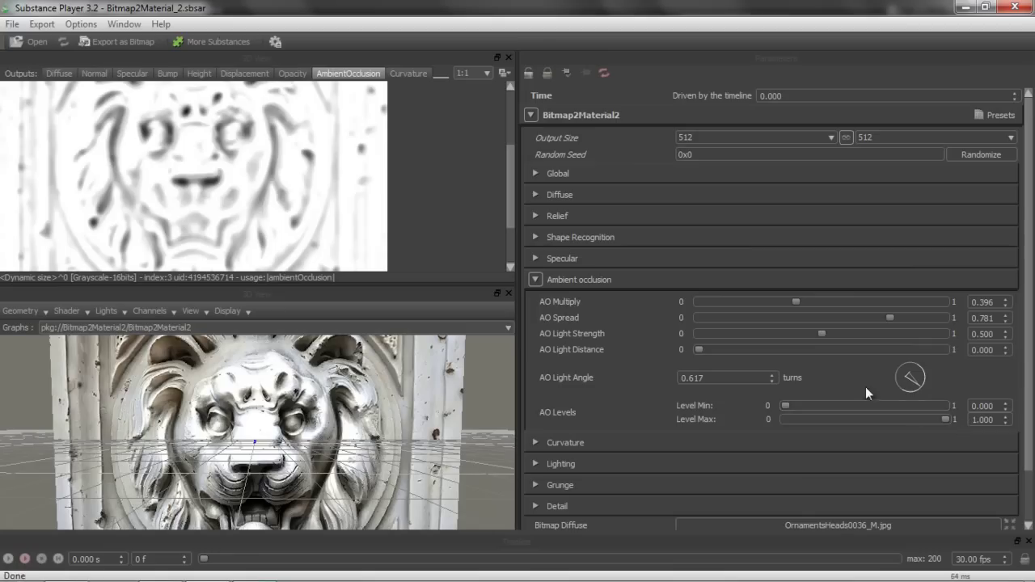
drag(708, 353, 941, 434)
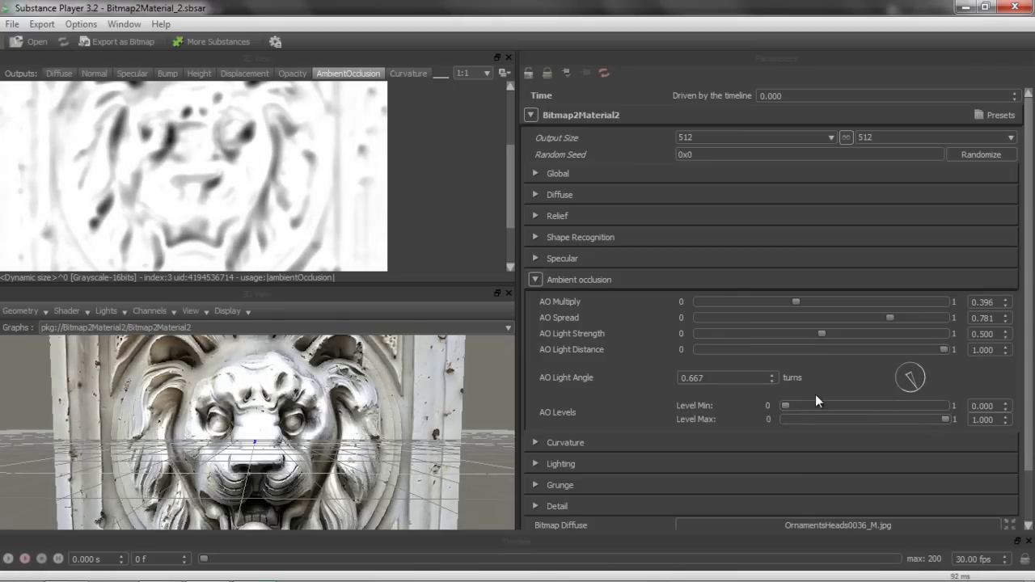
drag(785, 405, 812, 416)
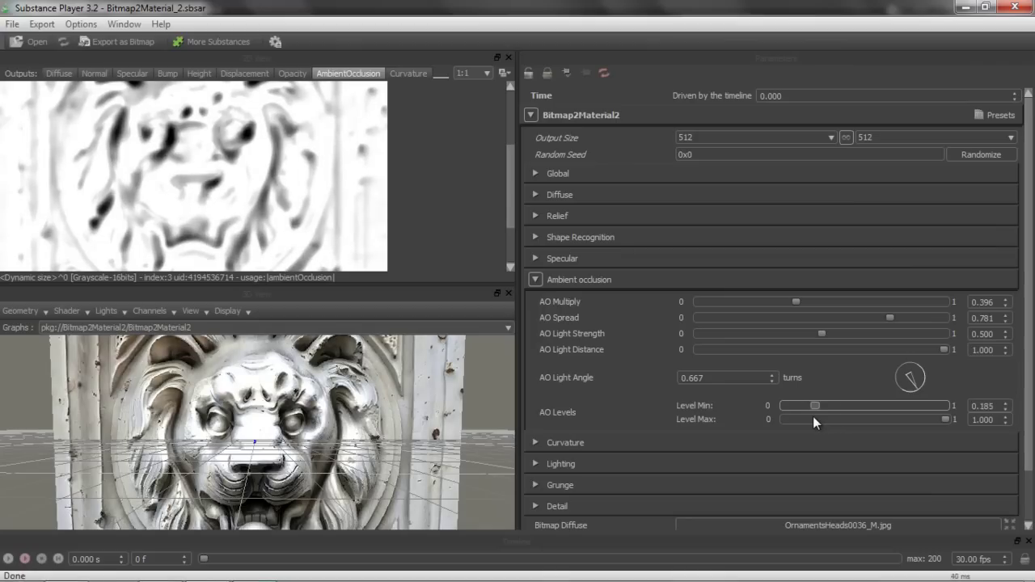
drag(945, 414, 907, 422)
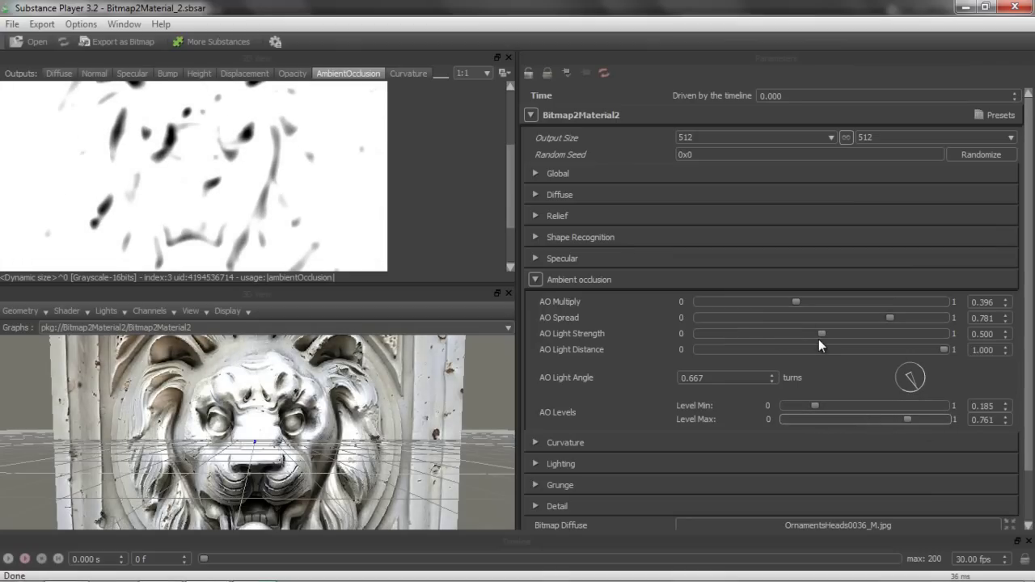
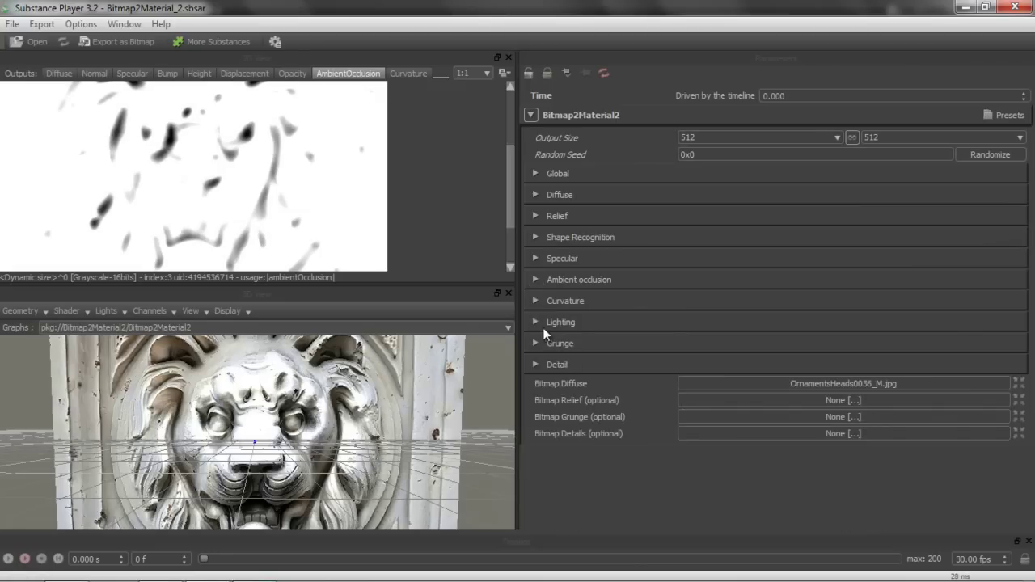
- Preview the Curvature and Diffuse outputs and set Curvature In Diffuse to 1
click(535, 300)
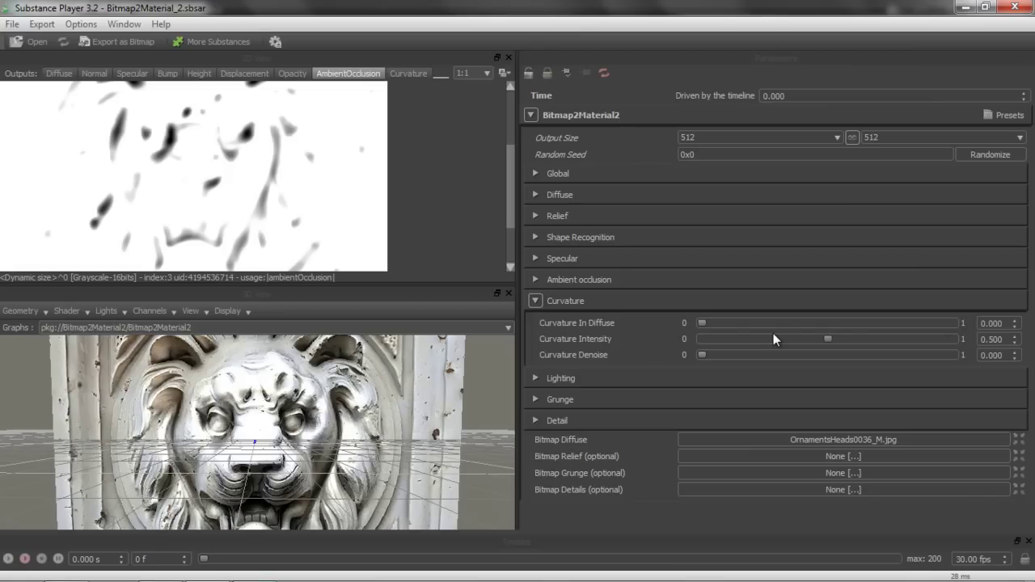
click(411, 73)
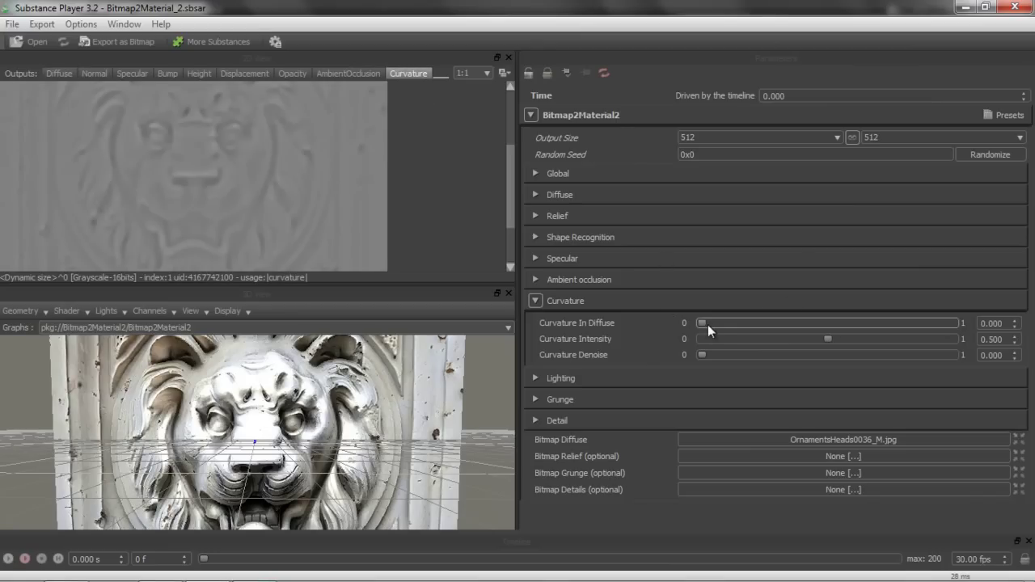
mouse_move(703, 324)
mouse_down()
mouse_move(953, 332)
mouse_move(699, 327)
mouse_up()
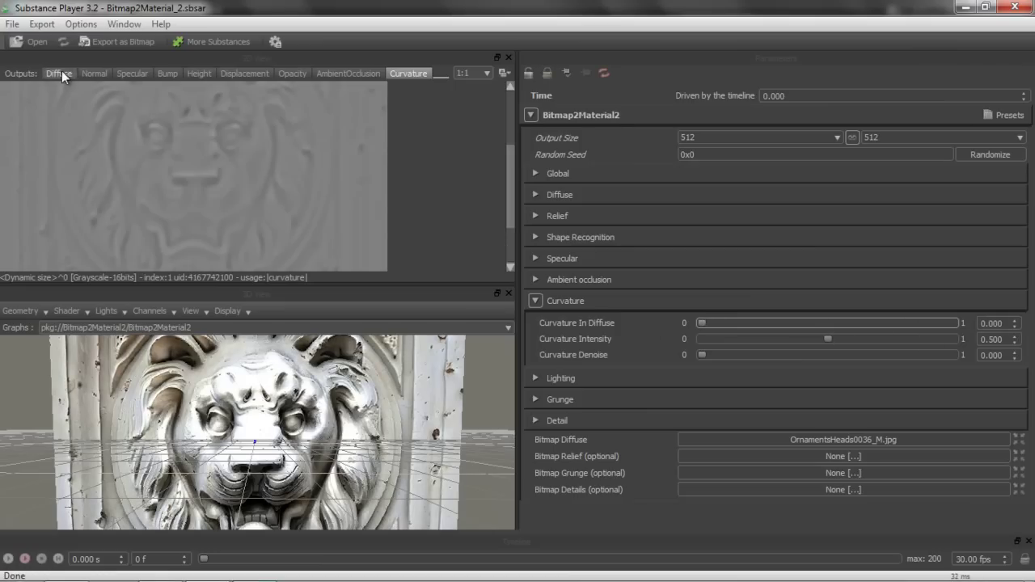
click(61, 74)
drag(702, 323, 976, 341)
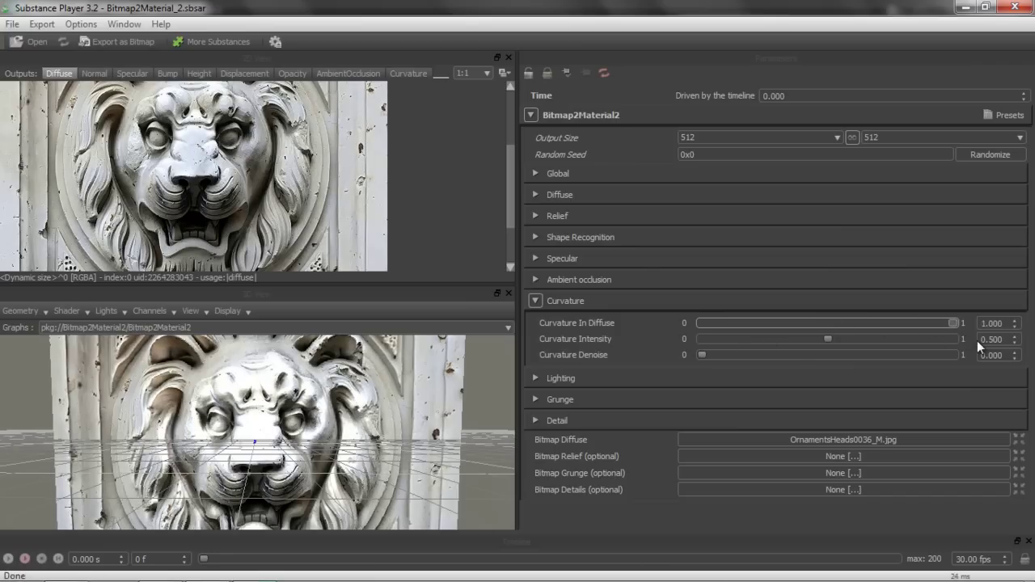
scroll(350, 396, up, 2)
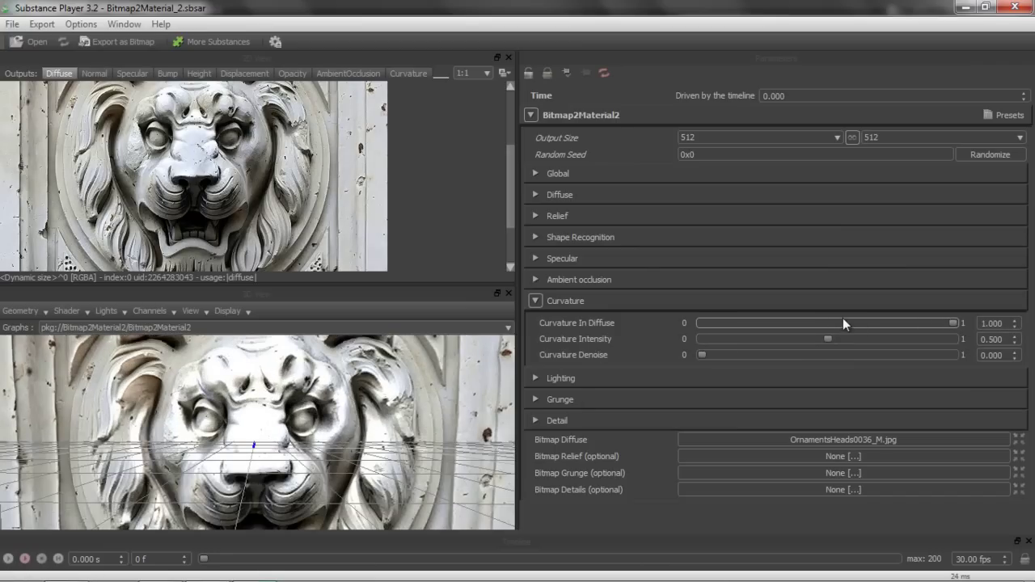
drag(956, 325, 981, 328)
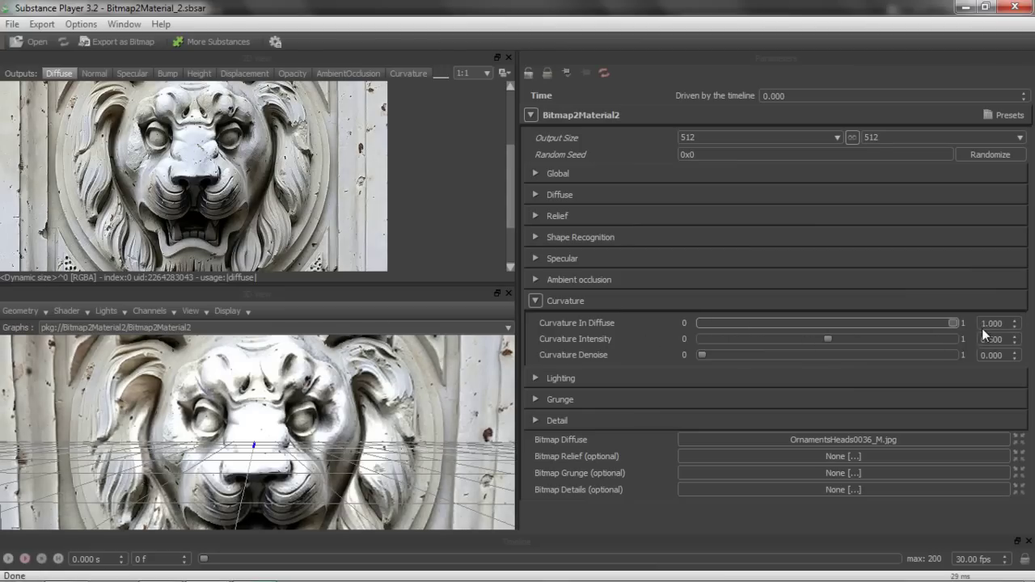
- Set Curvature Intensity to 0.693, then try Curvature Denoise on the Diffuse and Curvature outputs and return it to 0
drag(826, 341, 877, 366)
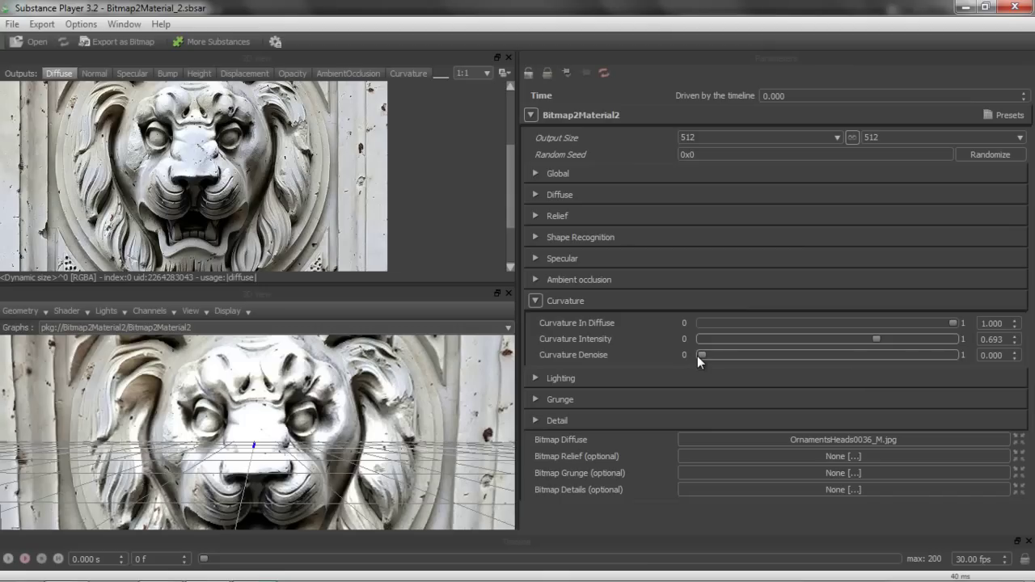
drag(699, 356, 562, 358)
click(404, 75)
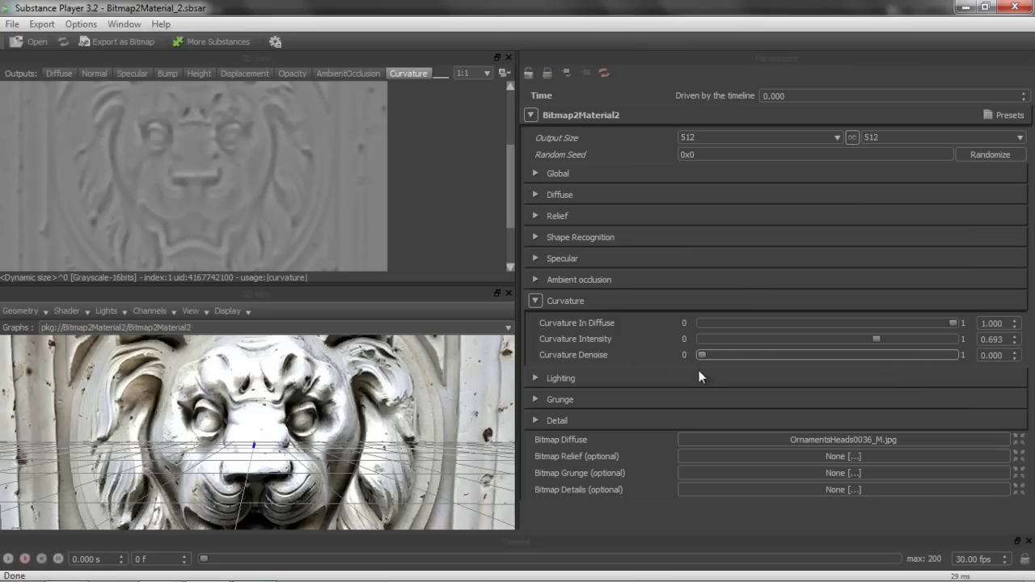
drag(700, 354, 614, 392)
click(58, 74)
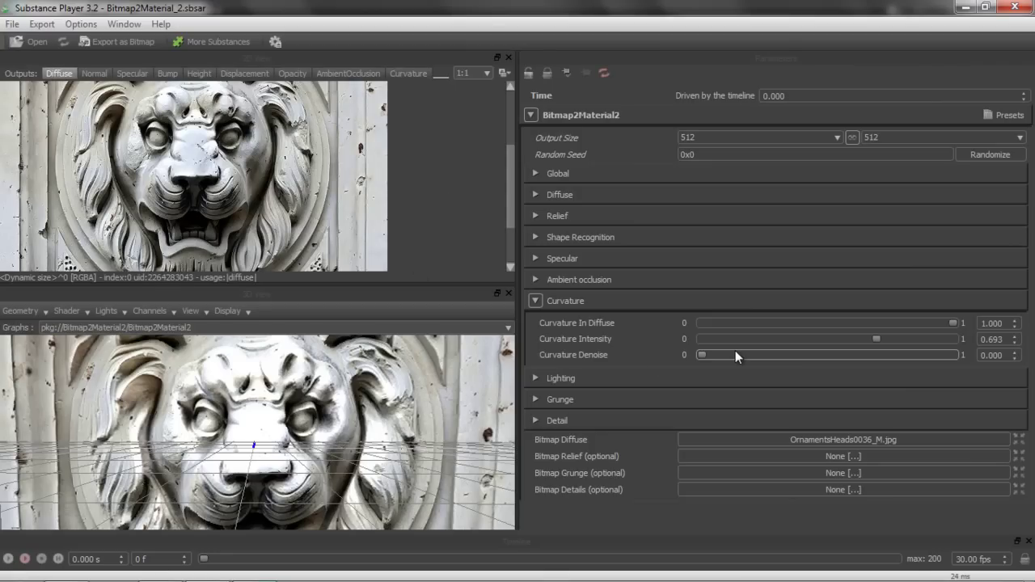
click(534, 300)
- In the Lighting settings, try the Light Equalizer and return it to 0, then set Highlights Cancel to 0.246 and Shadows Cancel to 0.441
click(533, 322)
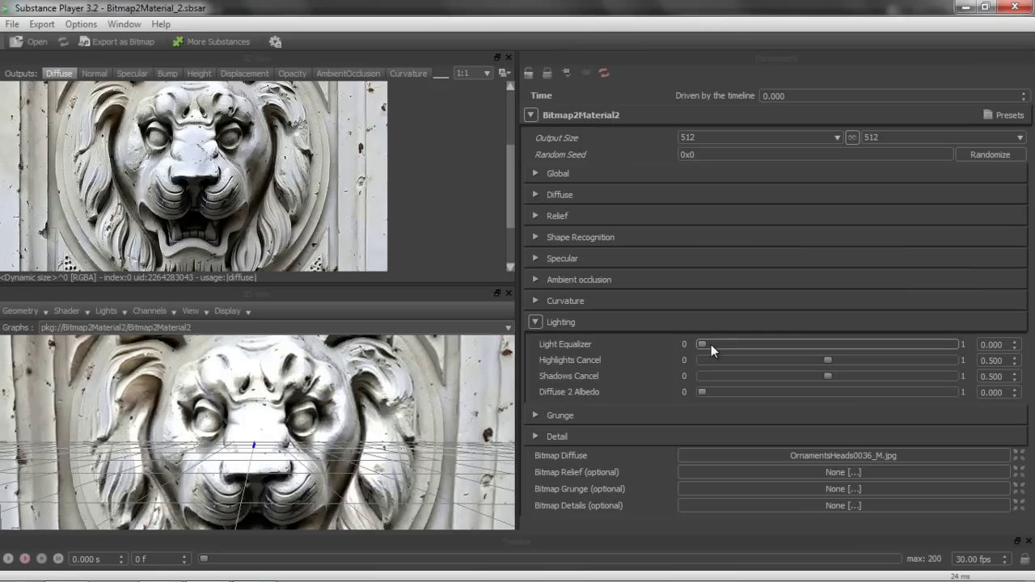
drag(706, 343, 683, 356)
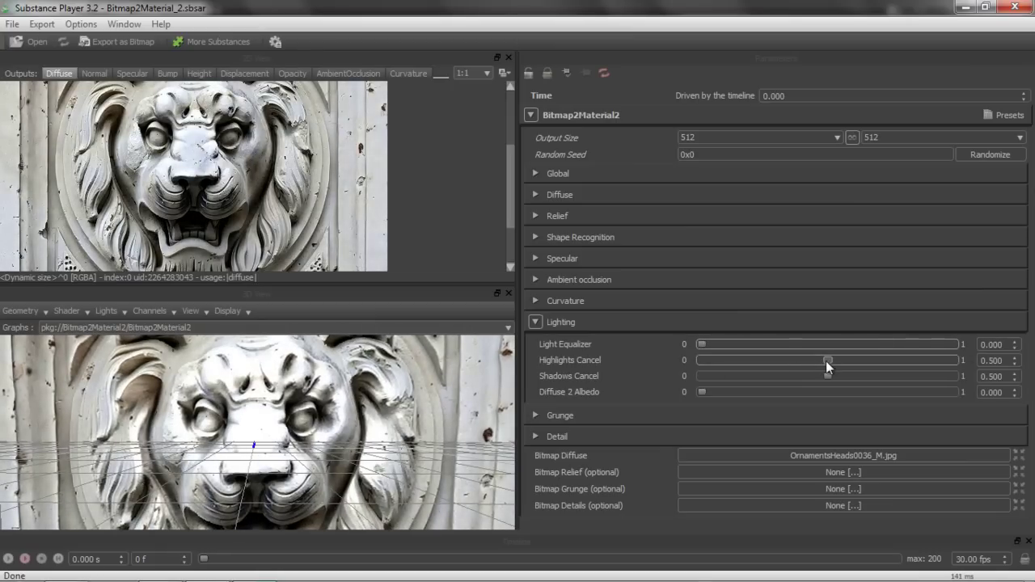
drag(827, 361, 1001, 376)
drag(909, 378, 751, 378)
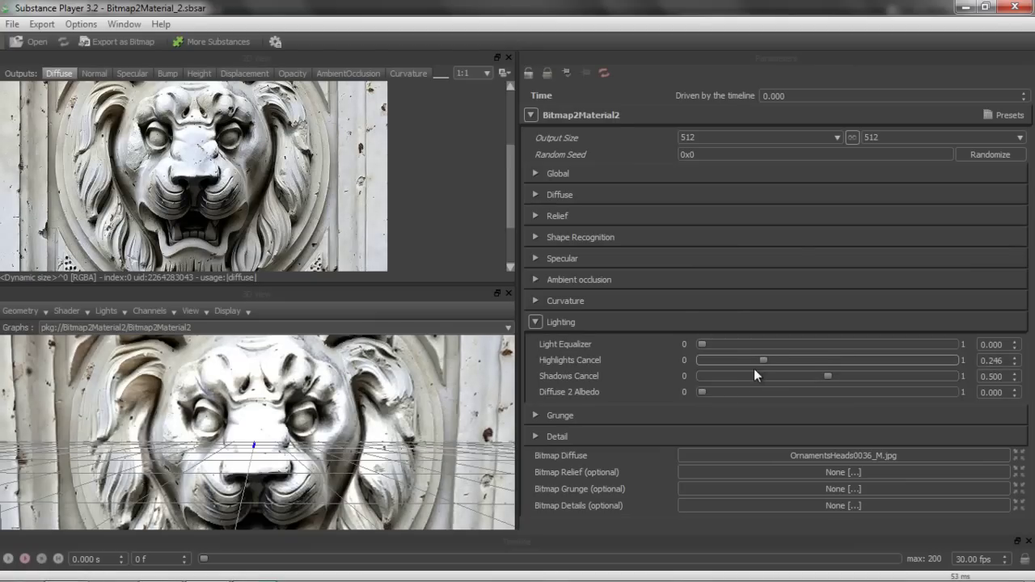
click(823, 378)
drag(821, 380, 811, 422)
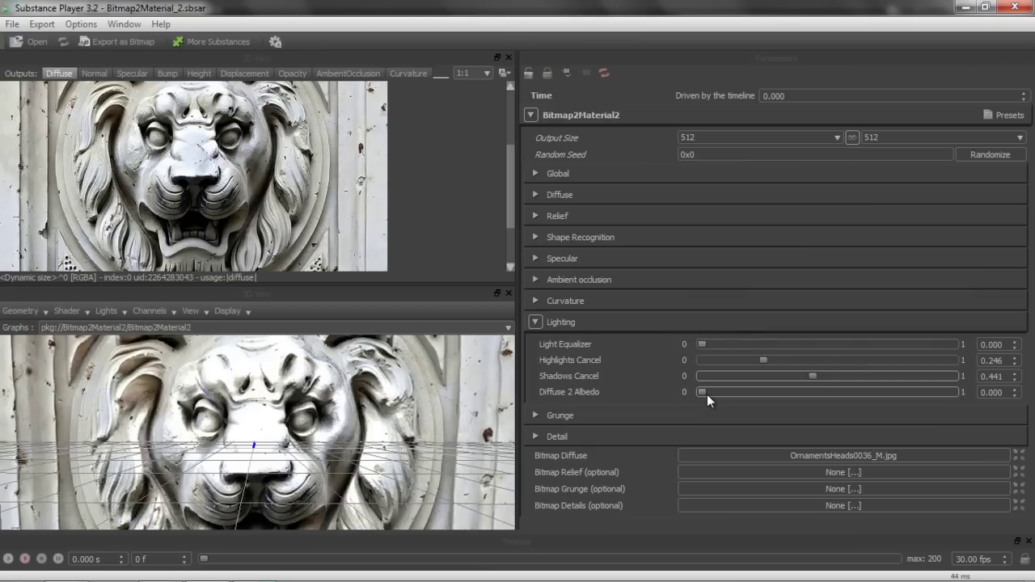
- Try Diffuse 2 Albedo up to 1 on the lion's Diffuse output and return it to 0
drag(702, 392, 680, 412)
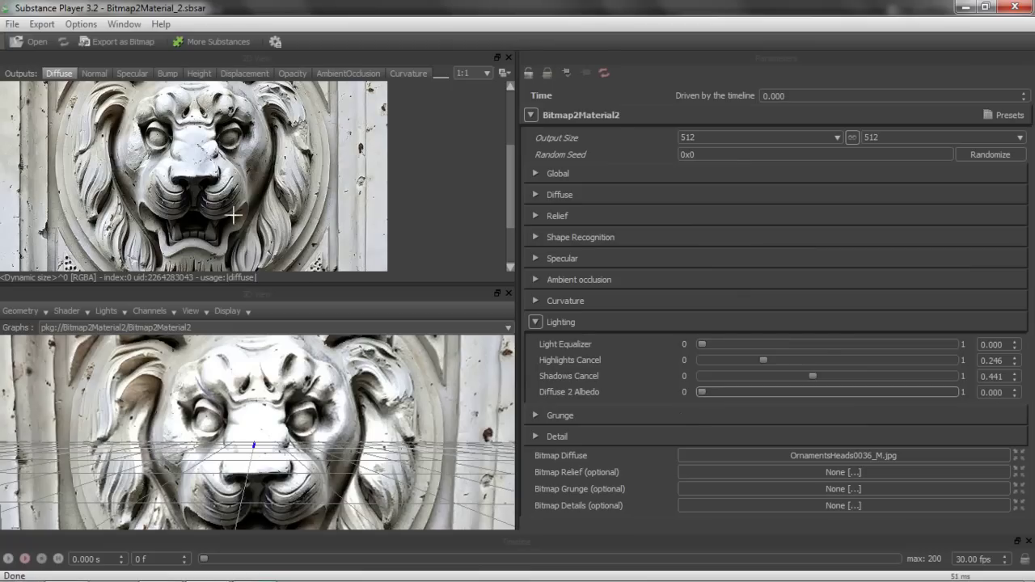
drag(702, 392, 1028, 389)
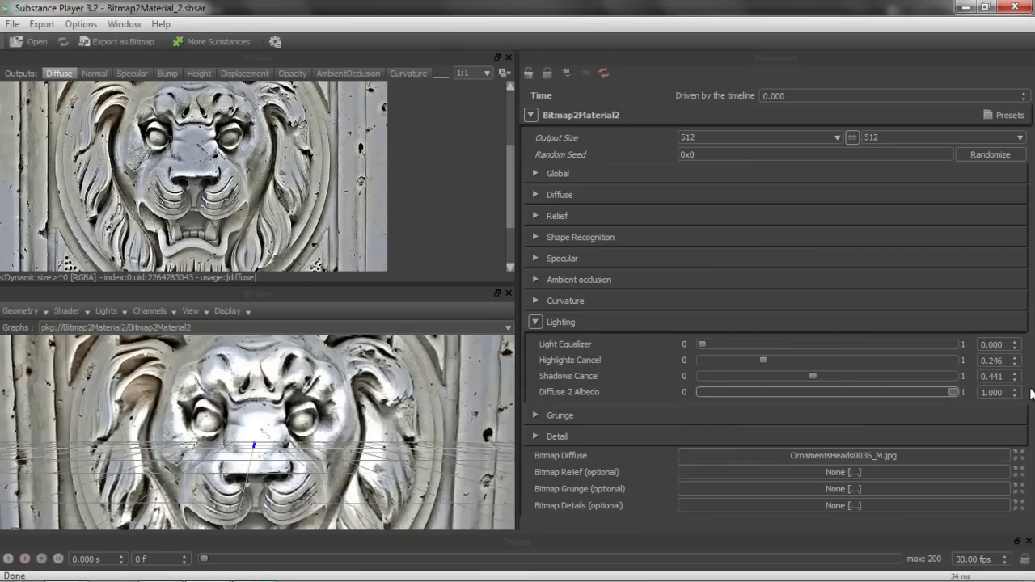
drag(954, 392, 642, 426)
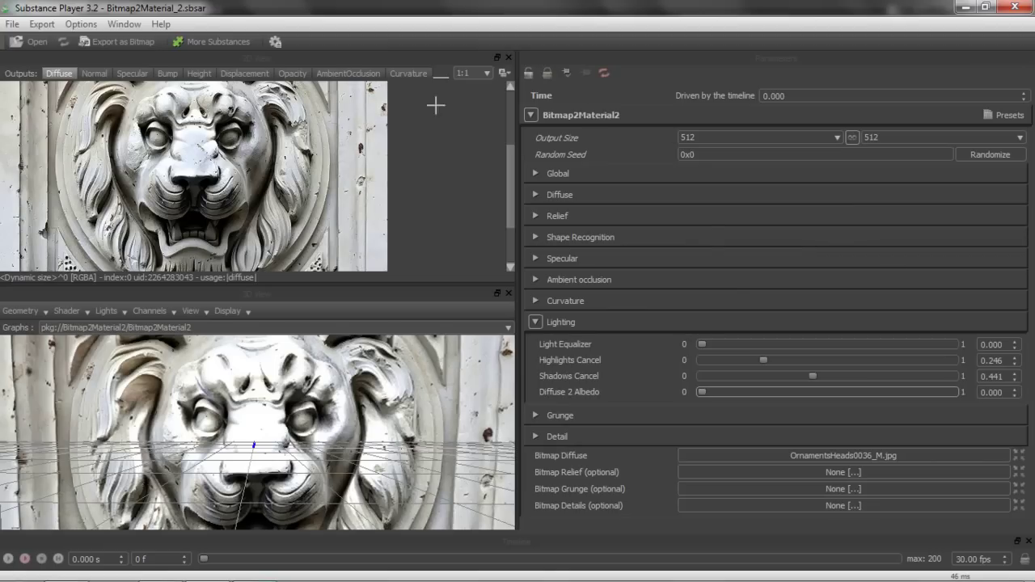
- Set up a bitmap export with only the AmbientOcclusion, Diffuse, Normal and Specular outputs selected
right_click(57, 76)
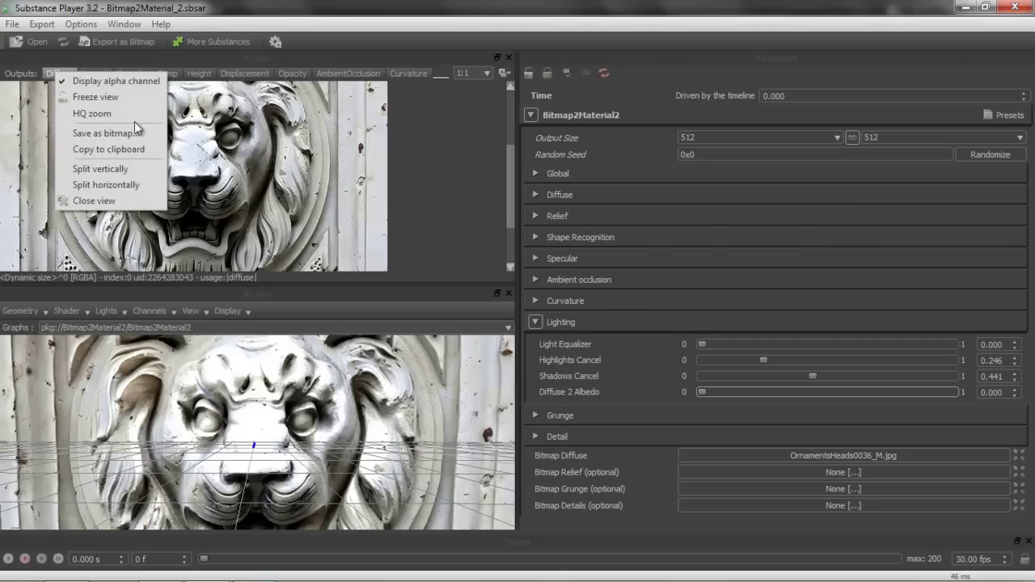
click(323, 7)
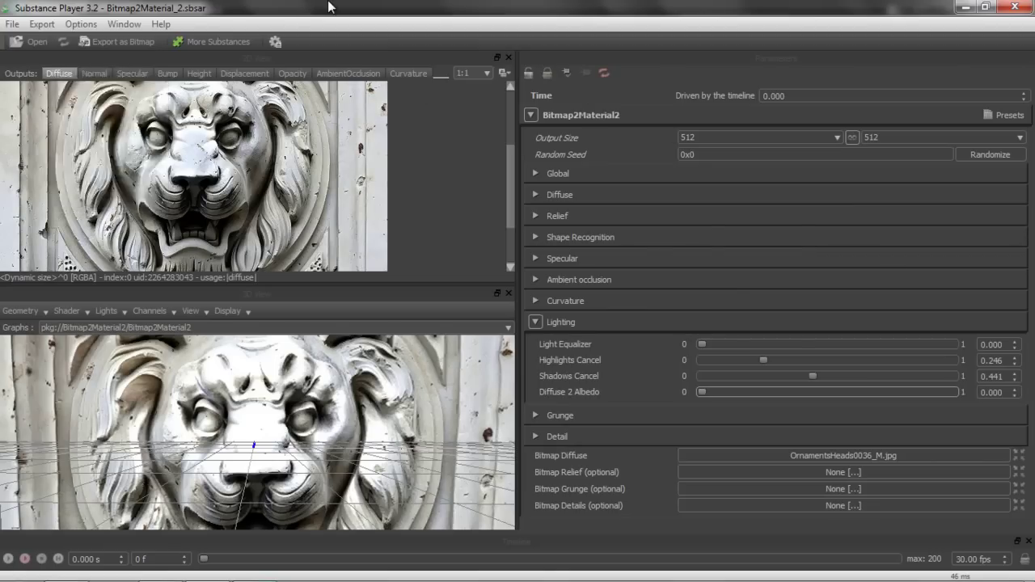
click(114, 46)
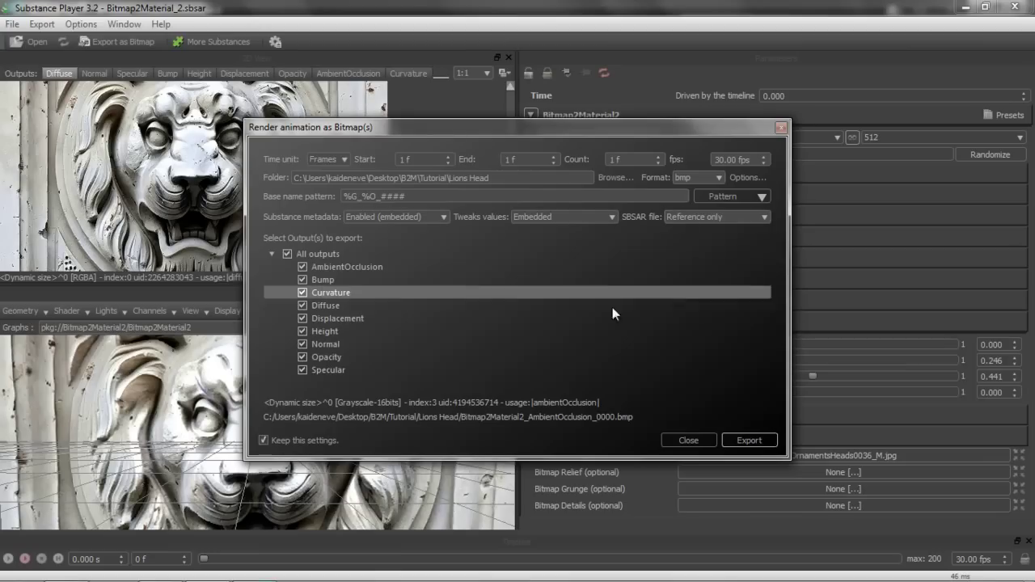
click(287, 254)
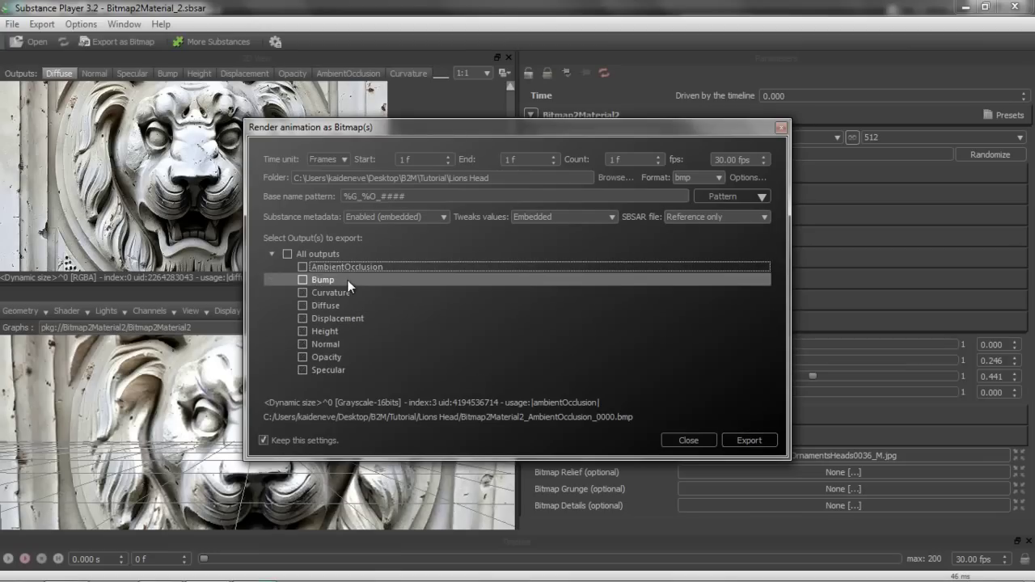
click(304, 268)
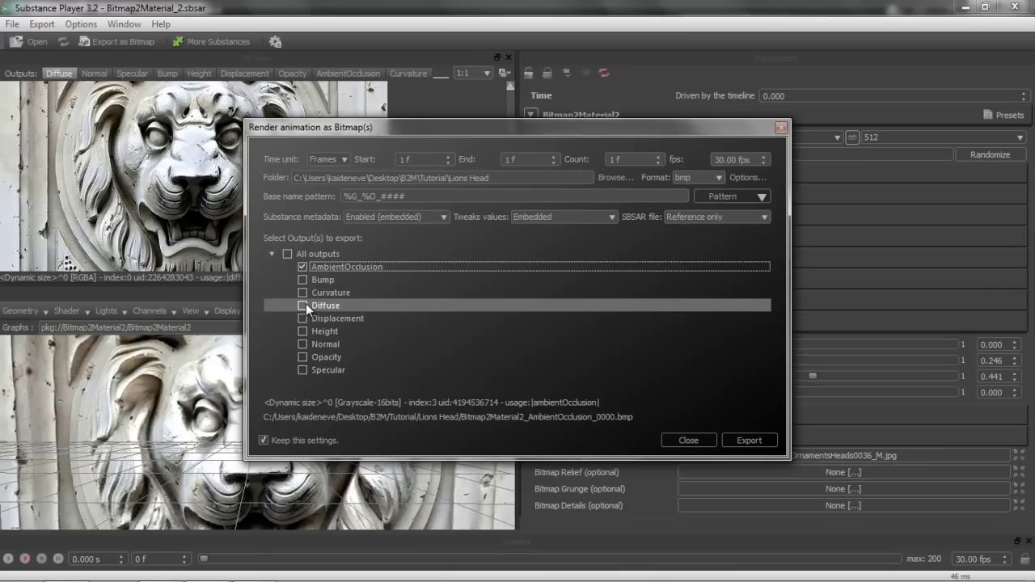
click(306, 304)
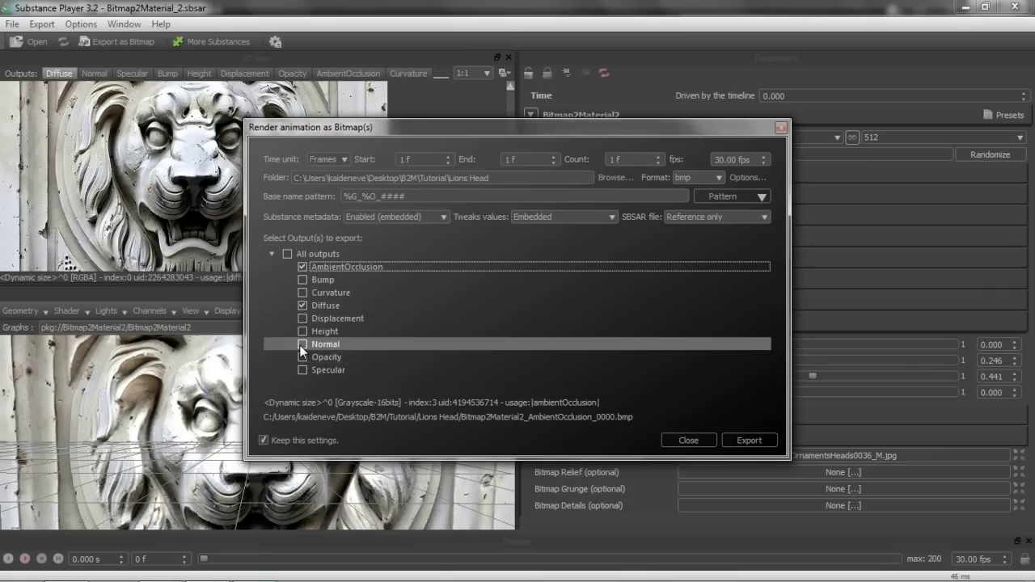
click(300, 345)
click(338, 368)
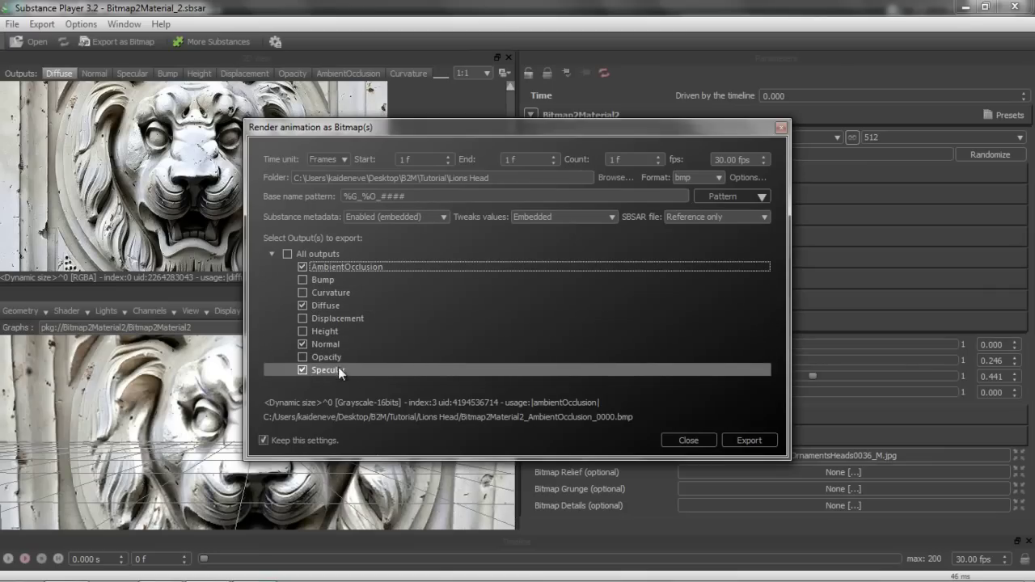
click(764, 438)
- Create a folder named "Lion's Head" inside B2M > Tutorial and choose it as the bitmap output directory
click(613, 177)
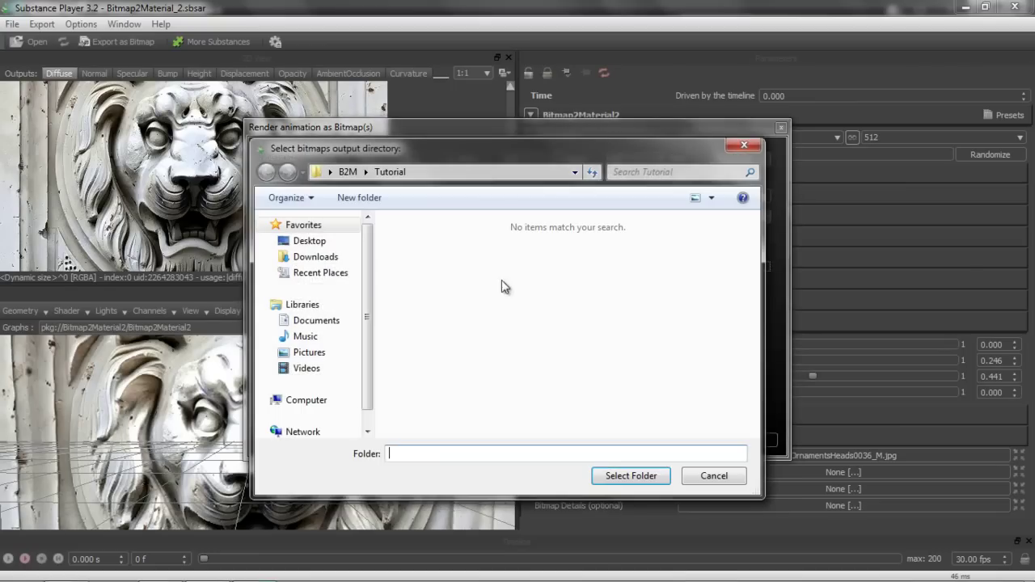
right_click(455, 312)
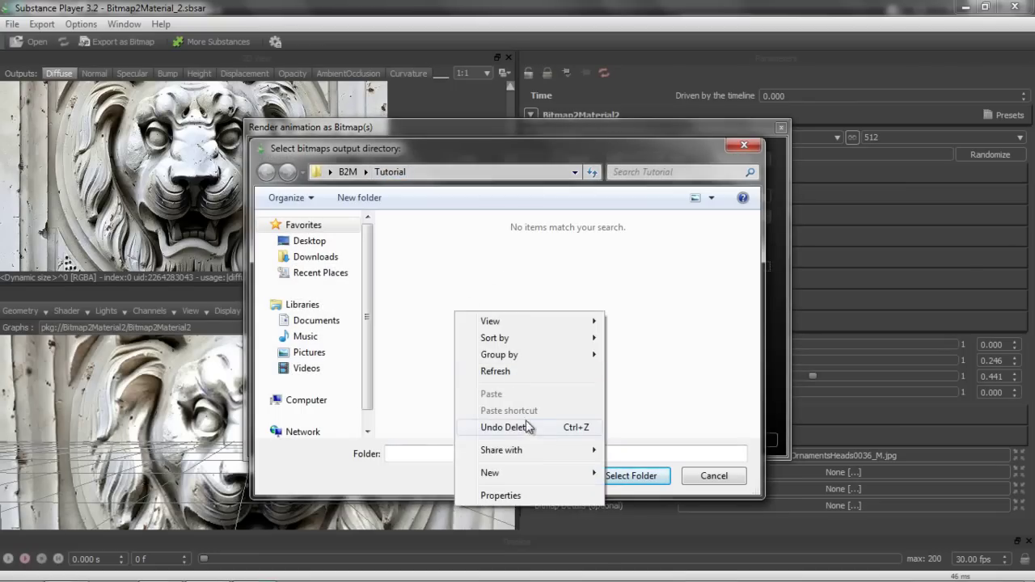
mouse_move(579, 473)
click(661, 317)
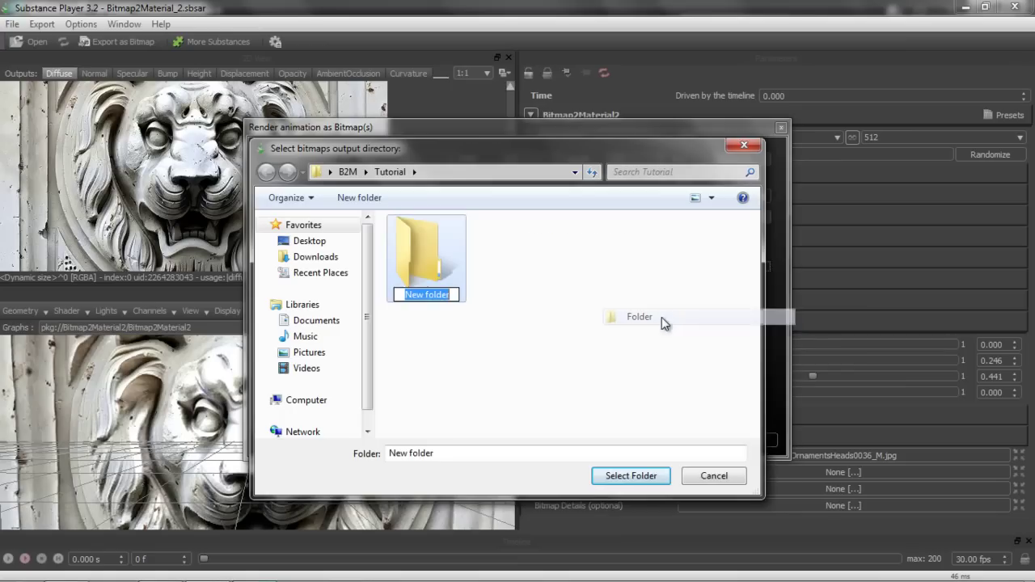
text(L)
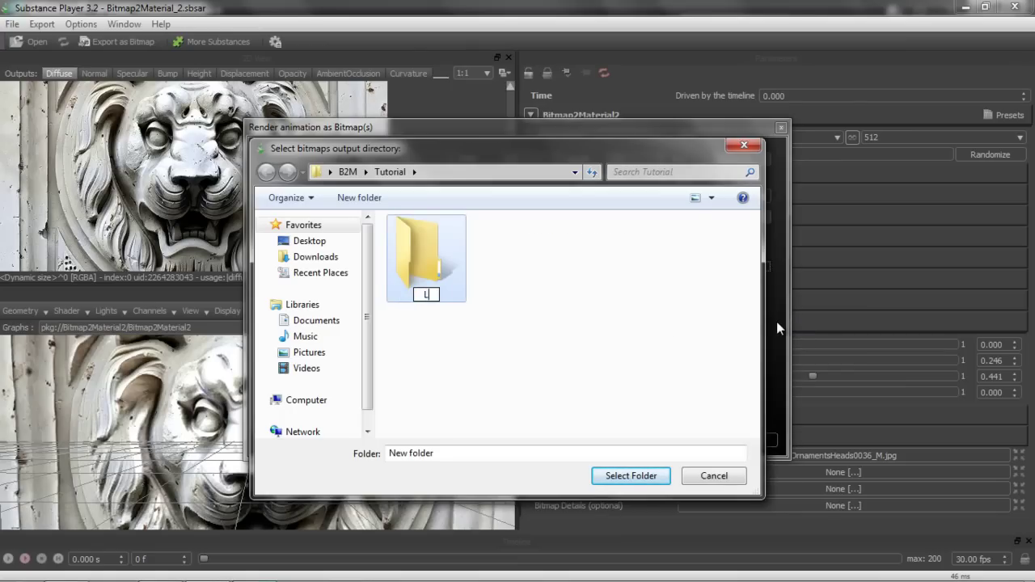
text(ion's Head)
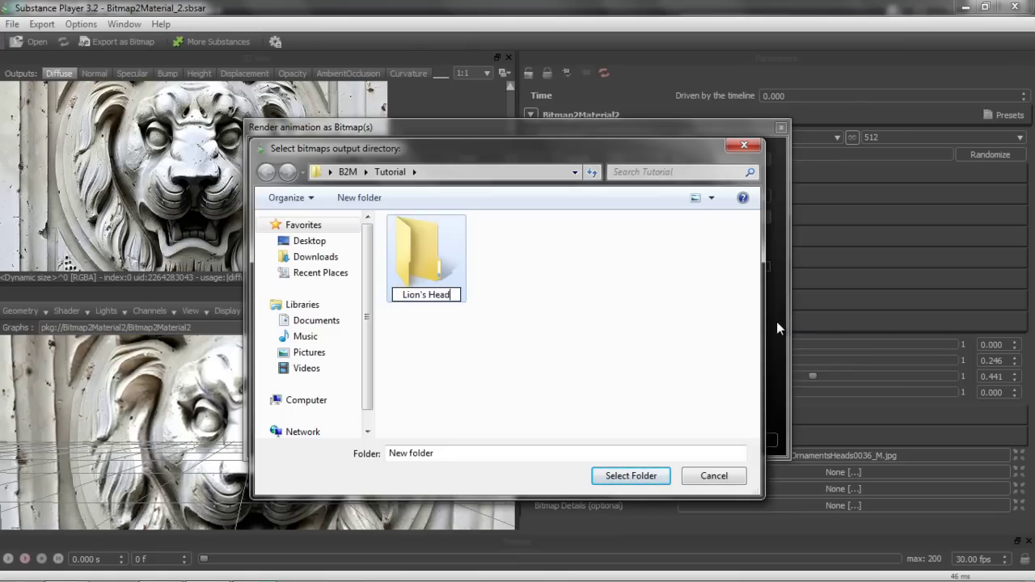
key(Return)
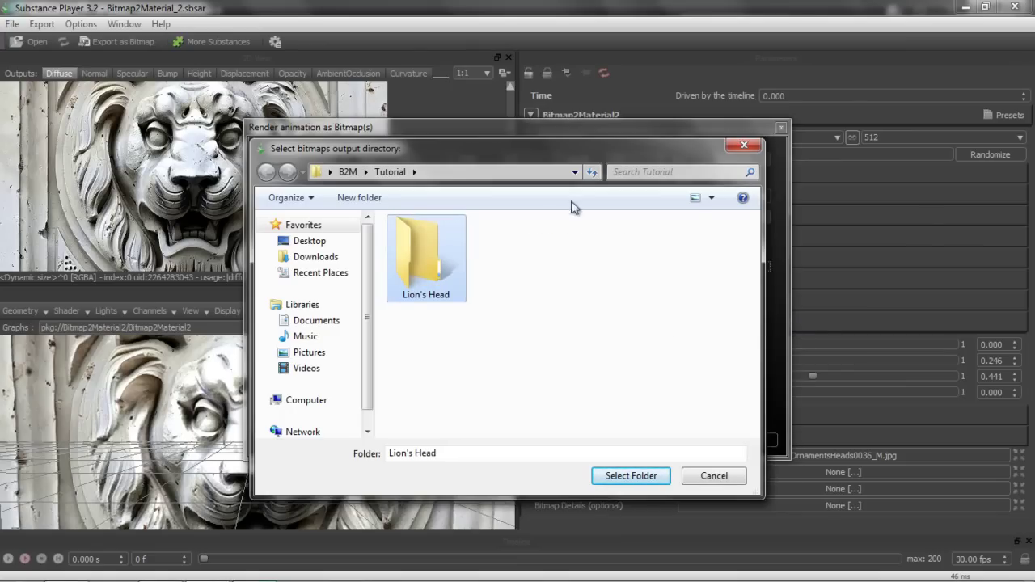
double_click(433, 267)
click(631, 477)
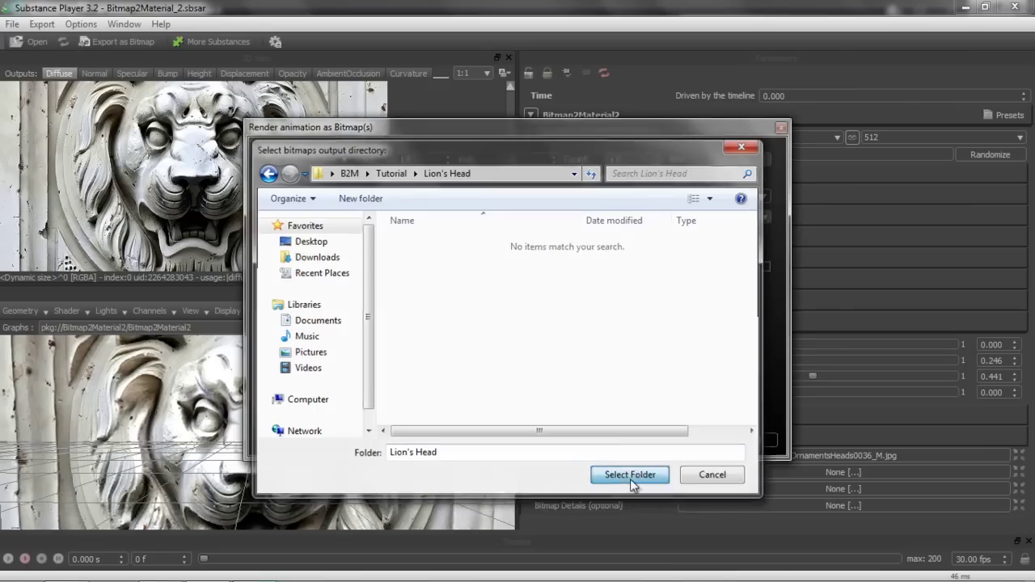
- Export the selected maps, then switch to the file explorer and open the Lion's Head folder to check them
click(748, 440)
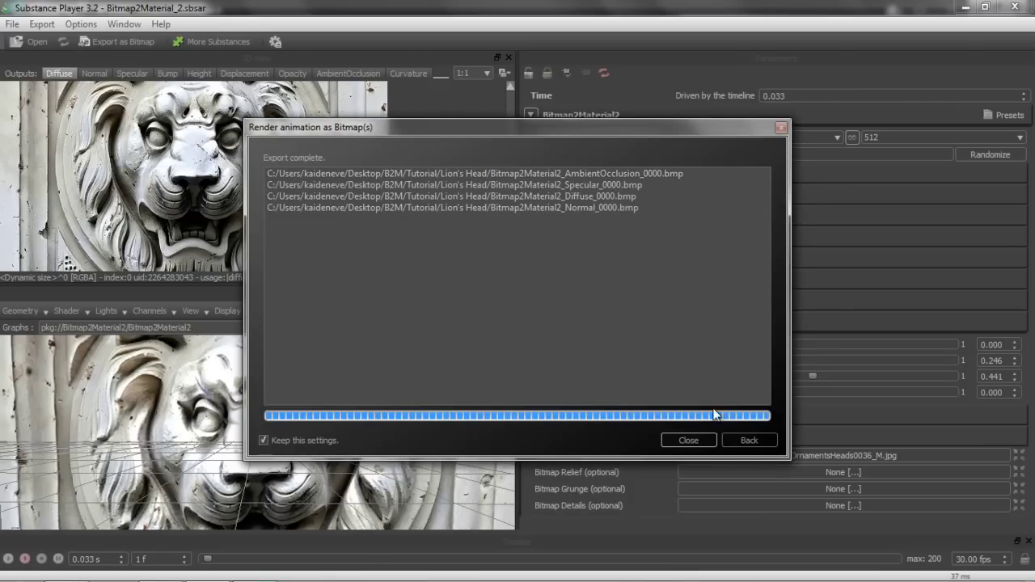
click(700, 439)
key(alt+Tab)
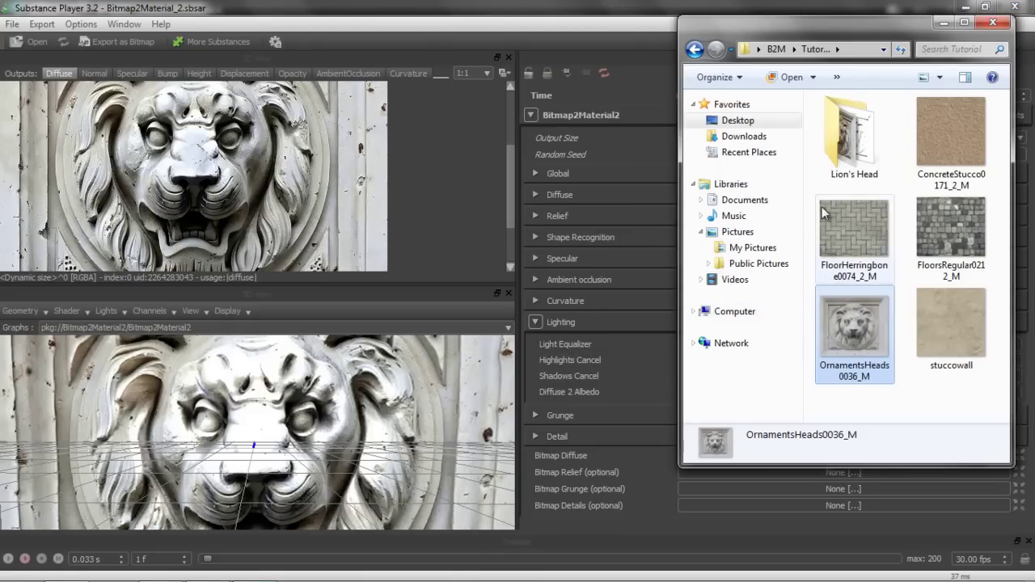
double_click(843, 166)
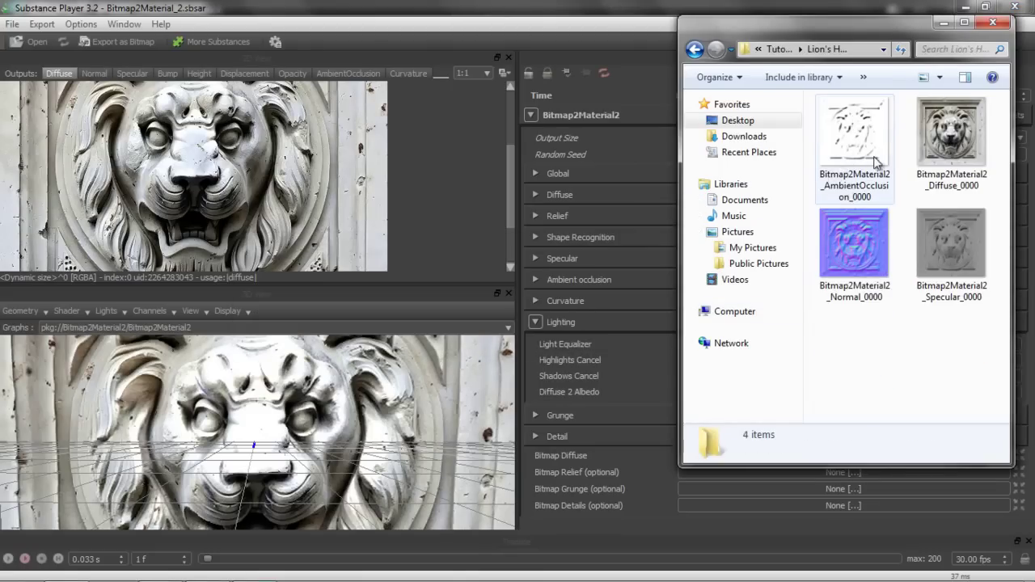
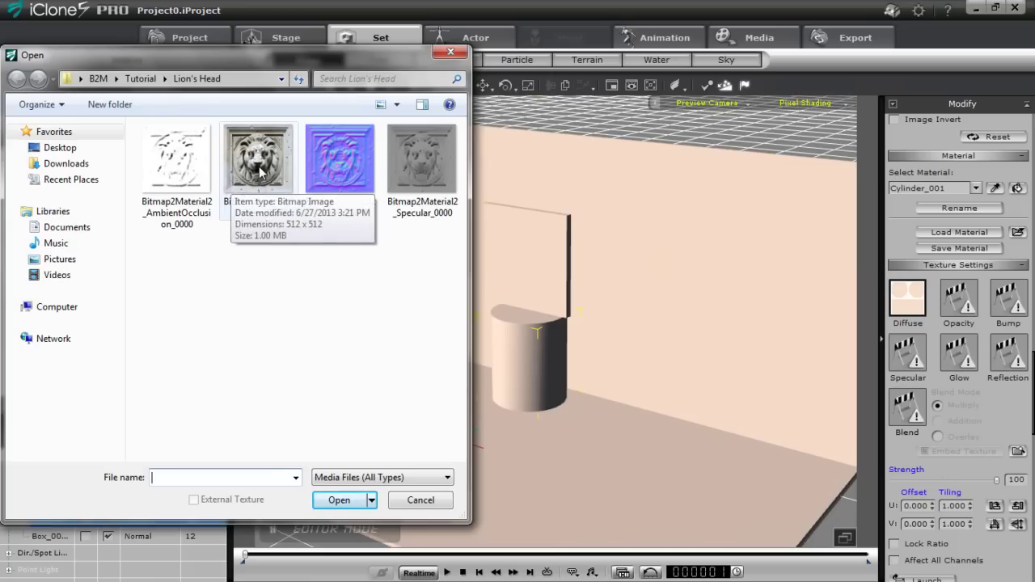
- In iClone, load Bitmap2Material2_Diffuse_0000 as the diffuse texture of Cylinder_001
click(340, 500)
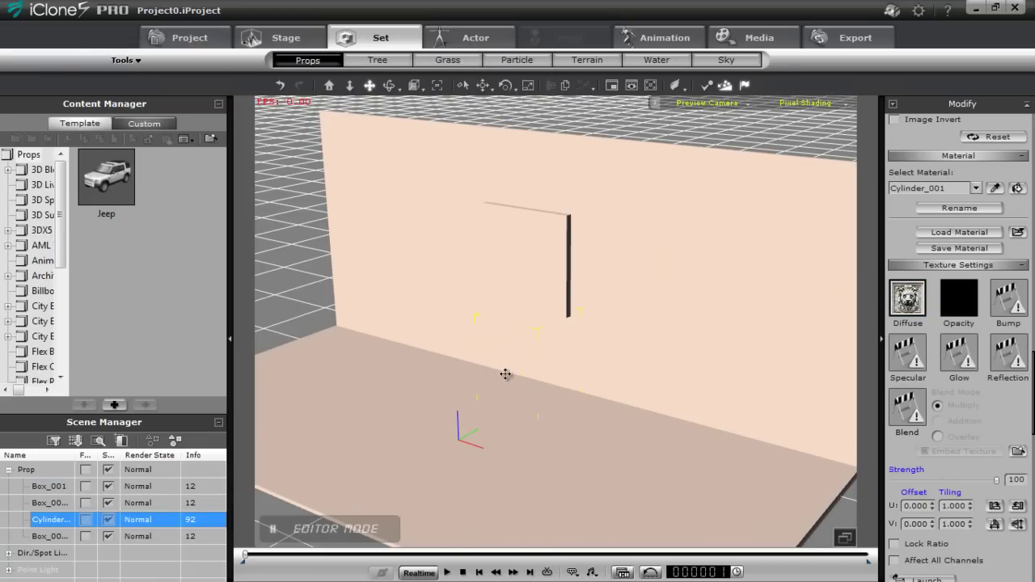
- Try changing the texture strength on Cylinder_001's Diffuse and Opacity channels and return it to 100
drag(998, 484, 858, 490)
click(959, 314)
click(916, 309)
click(966, 315)
drag(997, 480, 1029, 501)
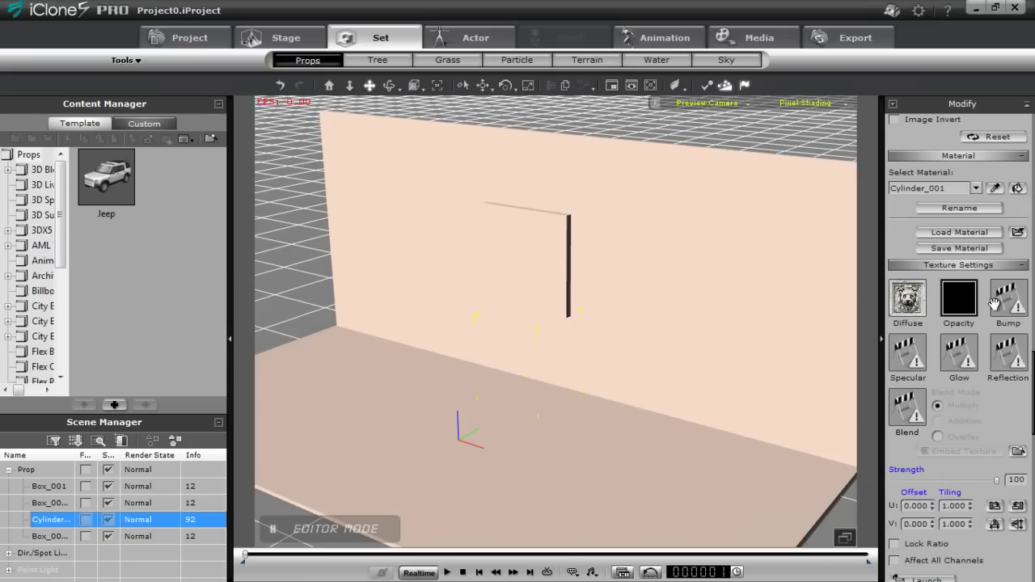
- Replace Cylinder_001's black opacity map with the "white" image from the Opacity texture folder
double_click(954, 301)
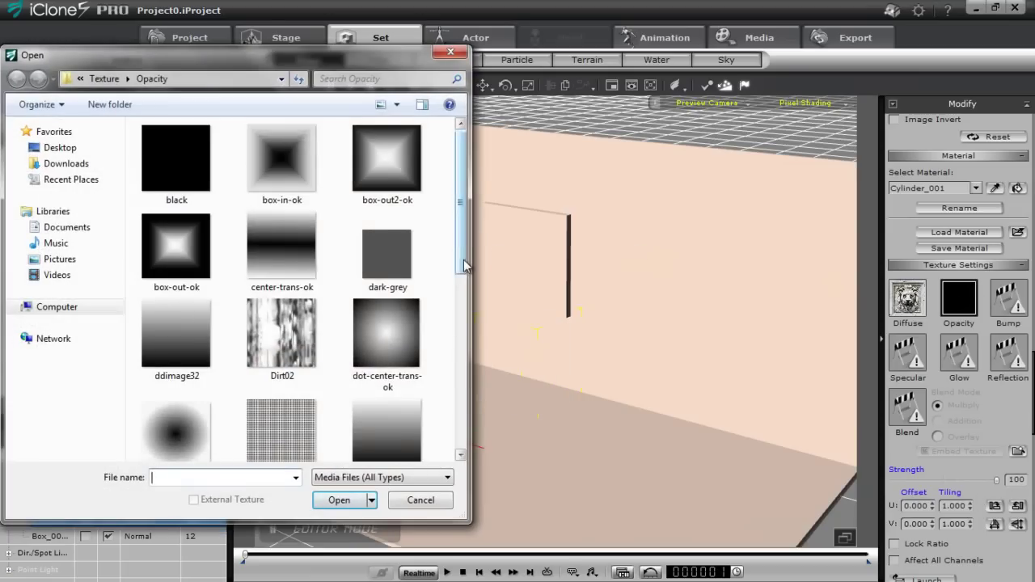
scroll(460, 275, down, 5)
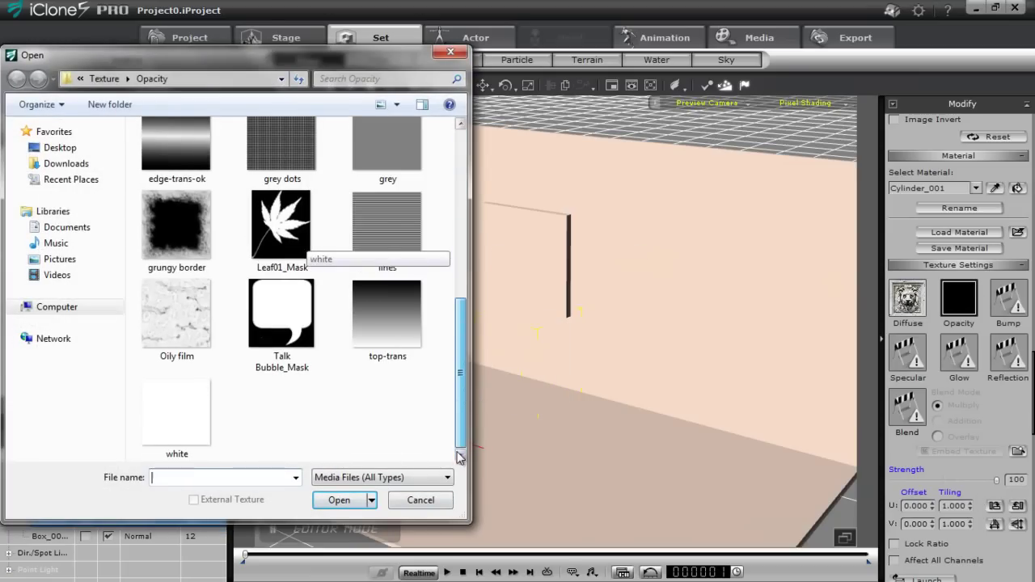
click(211, 440)
click(339, 499)
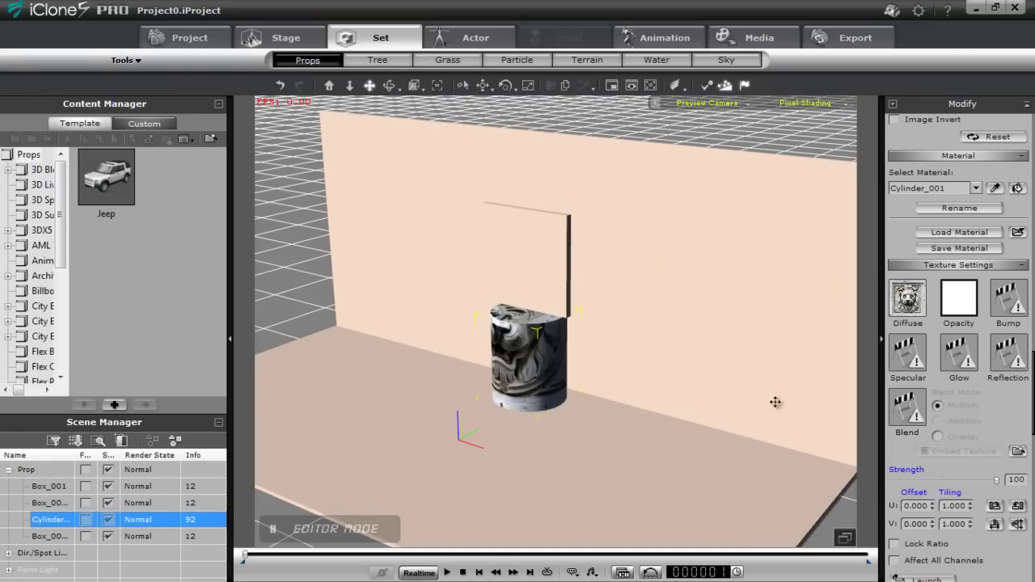
- Apply Cylindrical UV mapping to Cylinder_001, trying Y alignment before using Z, and set the U tiling to 2.00
right_drag(531, 466, 760, 365)
drag(1032, 394, 1032, 513)
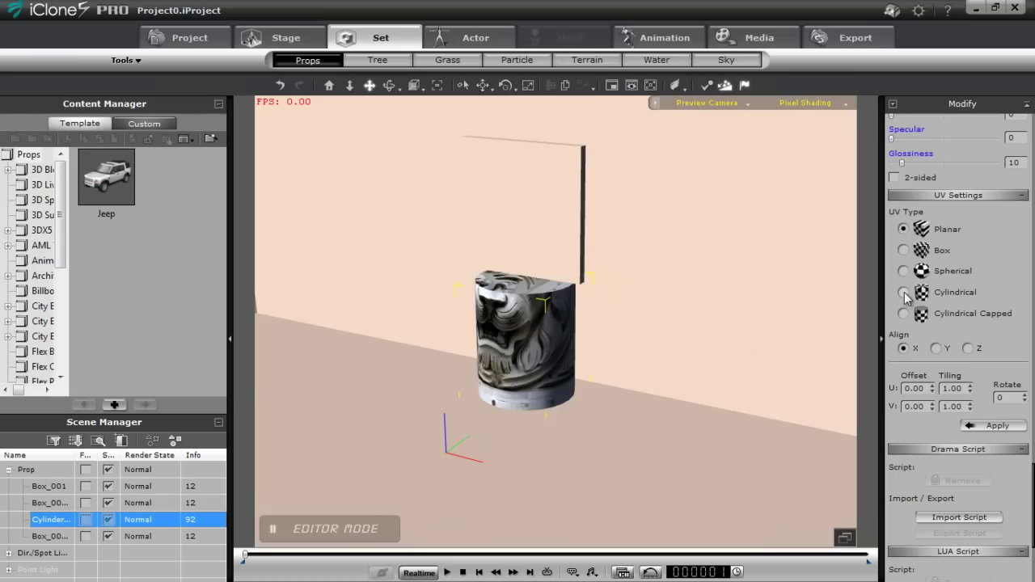
click(936, 348)
click(991, 429)
click(968, 349)
click(1003, 426)
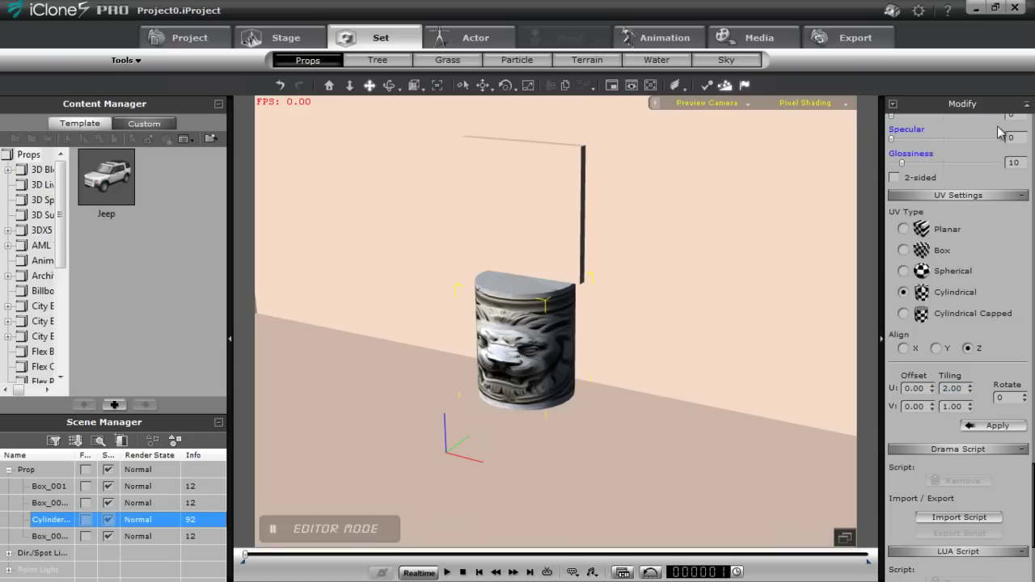
click(995, 427)
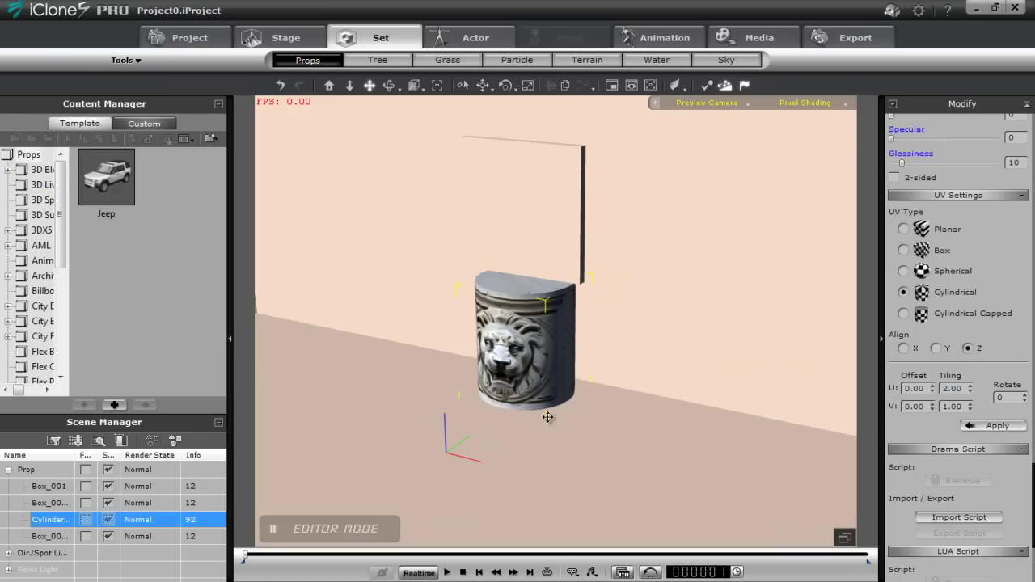
- Load Bitmap2Material2_Normal_0000 from the Desktop's B2M > Tutorial > Lion's Head folder into Cylinder_001's Bump channel
right_drag(510, 419, 582, 277)
scroll(582, 279, up, 4)
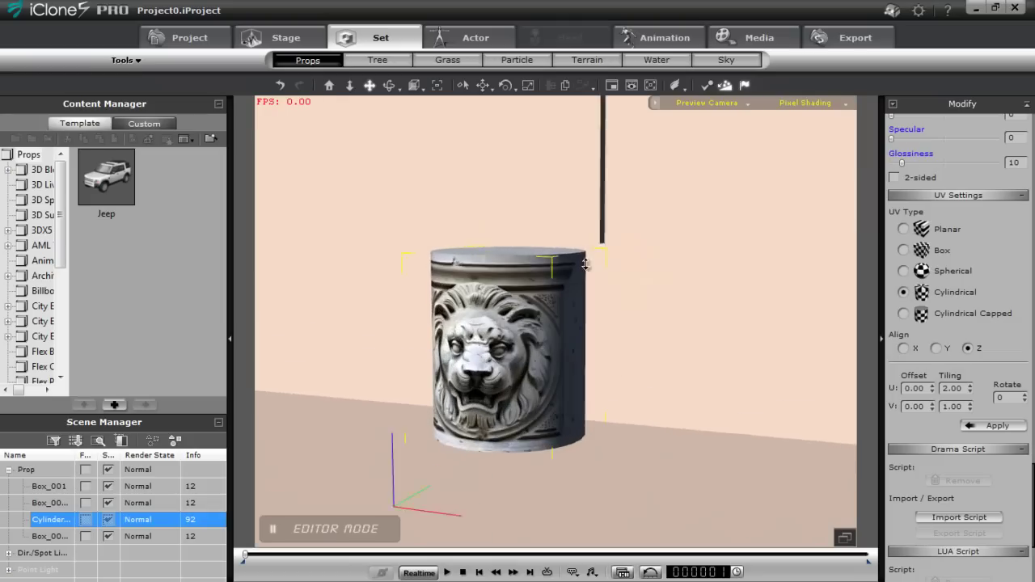
middle_drag(548, 303, 639, 298)
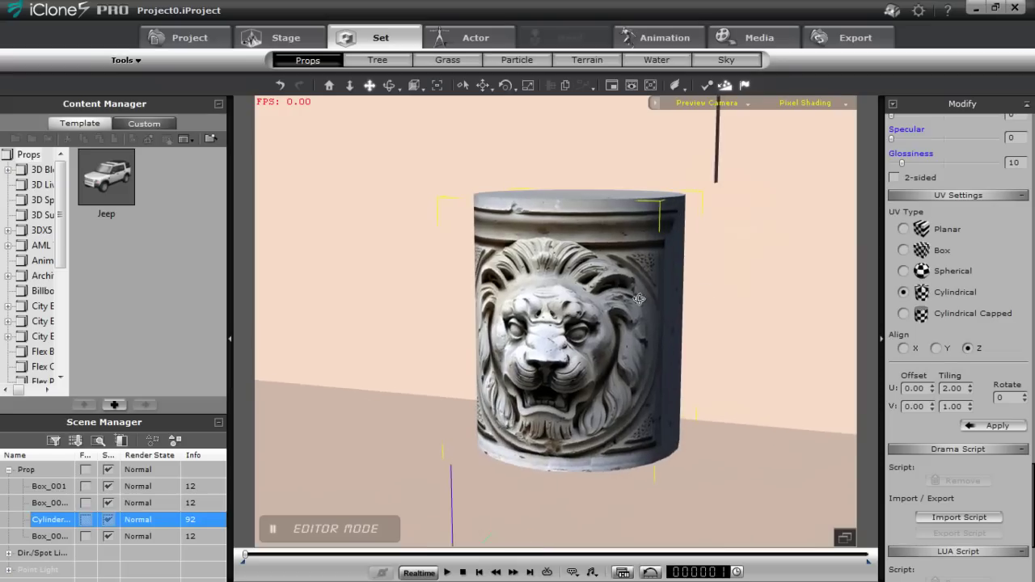
right_drag(638, 299, 632, 299)
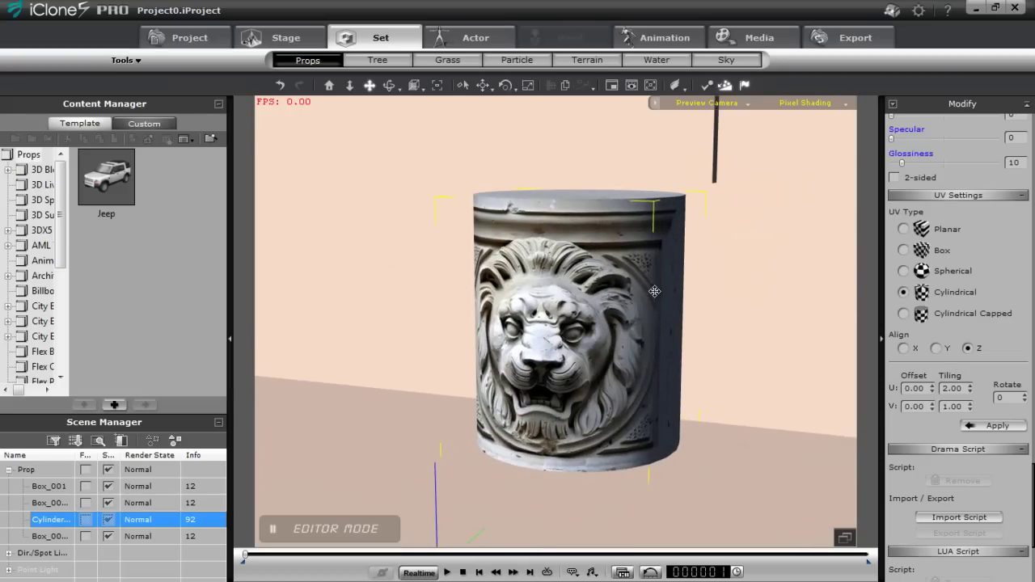
drag(1032, 485, 1031, 372)
click(1013, 299)
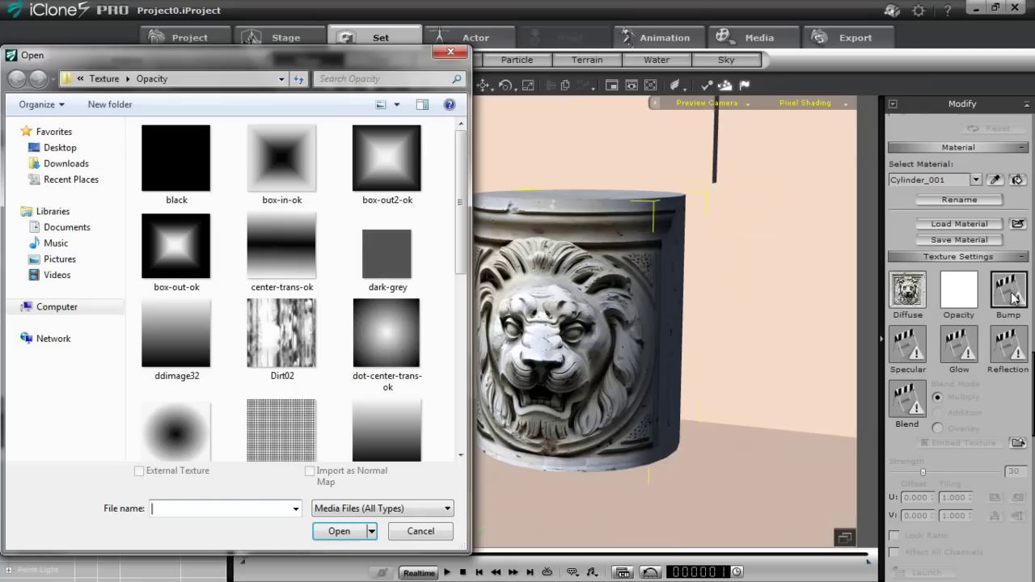
click(56, 150)
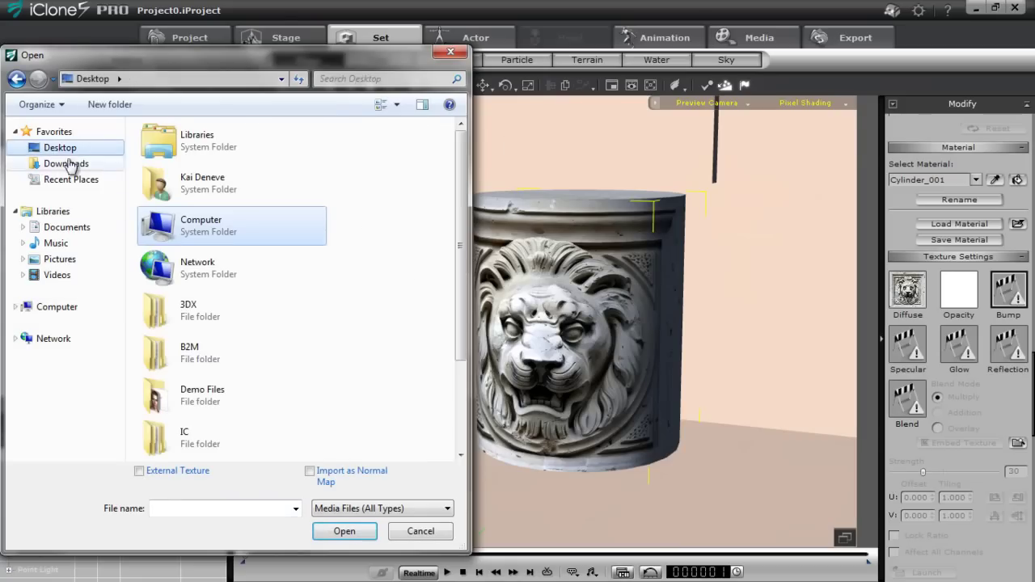
double_click(277, 348)
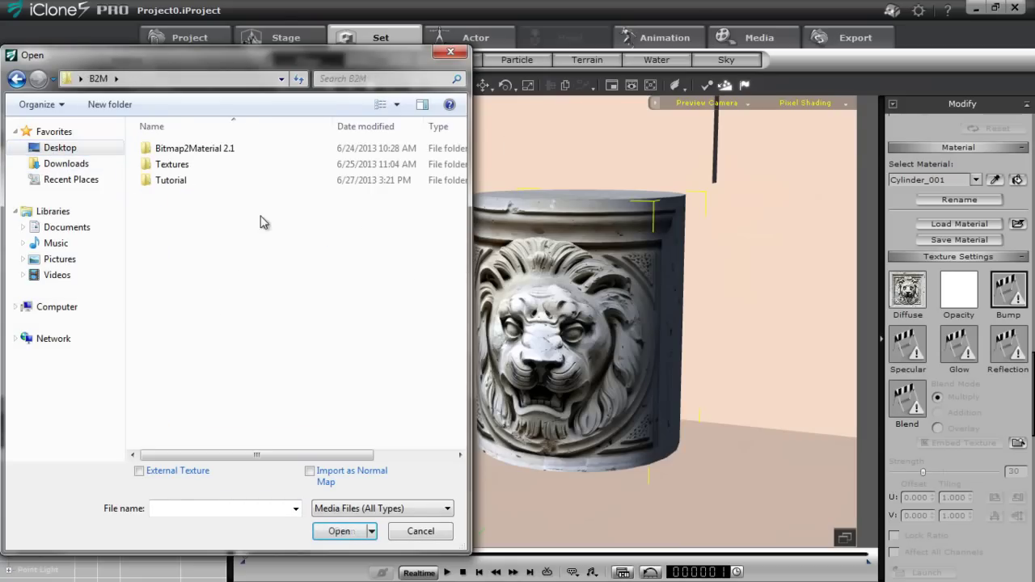
double_click(185, 183)
double_click(172, 170)
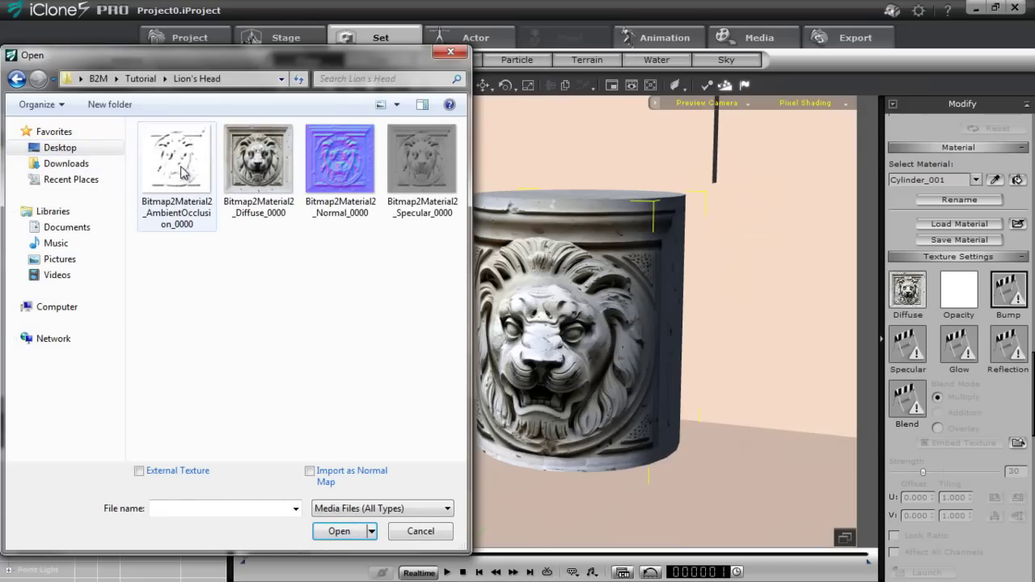
click(356, 177)
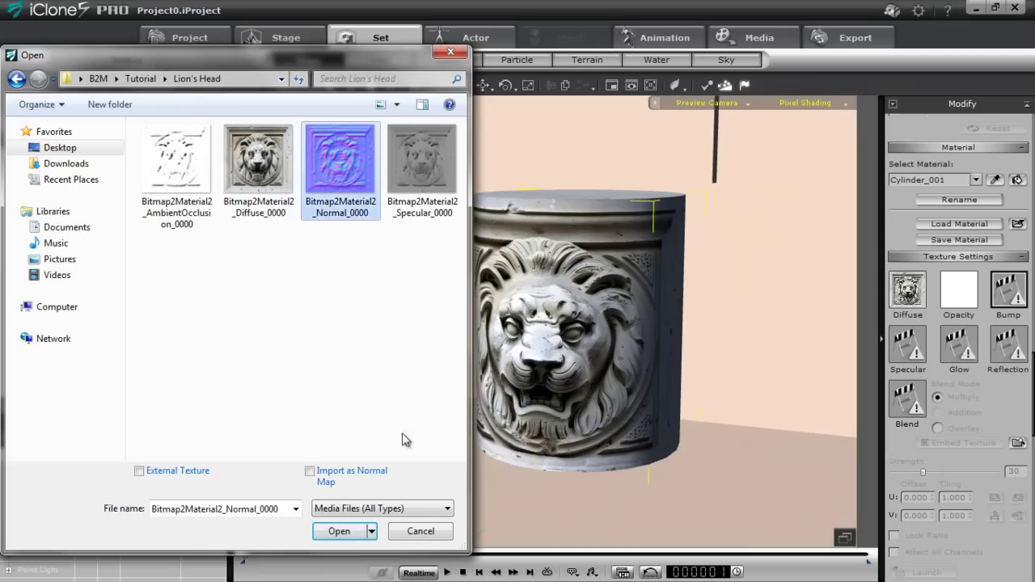
click(340, 531)
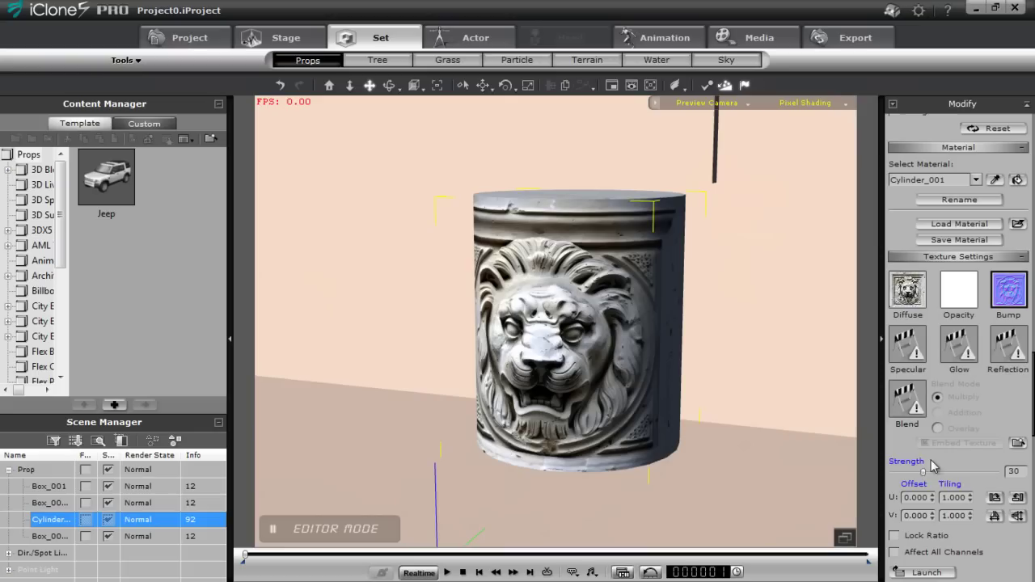
- Raise Cylinder_001's Bump strength to 100 and rotate the light direction to bring out the relief
mouse_move(923, 477)
mouse_down()
mouse_move(1002, 480)
mouse_move(904, 495)
mouse_move(1031, 501)
mouse_move(960, 502)
mouse_move(1020, 501)
mouse_up()
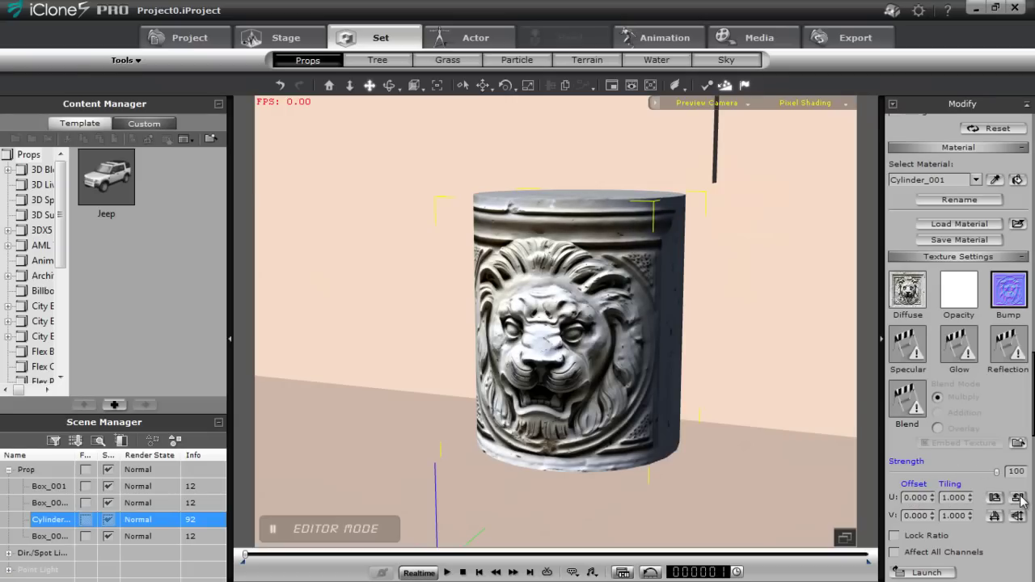
right_drag(579, 404, 534, 405)
key(e)
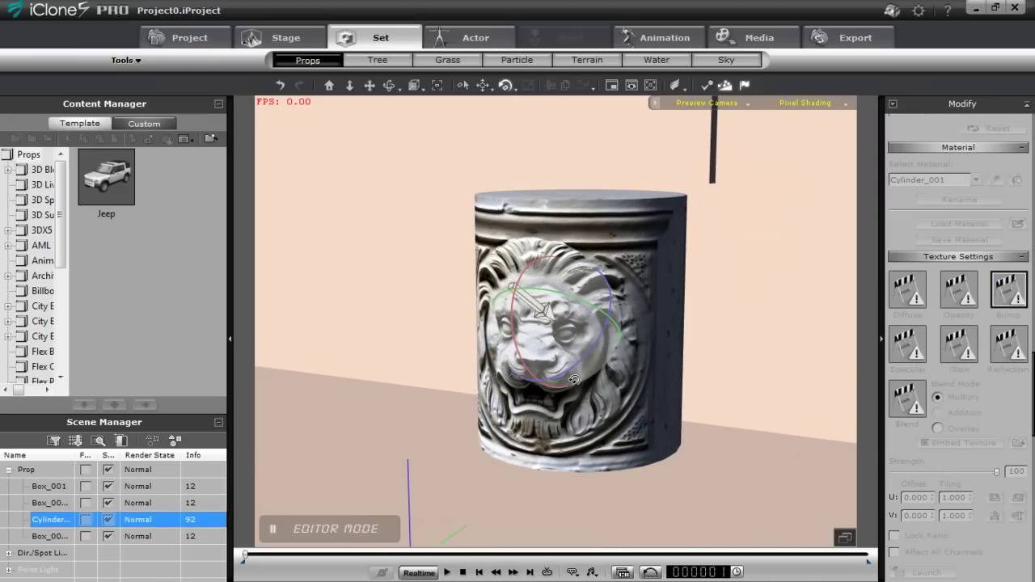
mouse_move(550, 331)
mouse_down()
mouse_move(525, 320)
mouse_move(527, 359)
mouse_move(585, 344)
mouse_move(570, 307)
mouse_move(509, 333)
mouse_move(489, 364)
mouse_move(539, 326)
mouse_move(550, 333)
mouse_up()
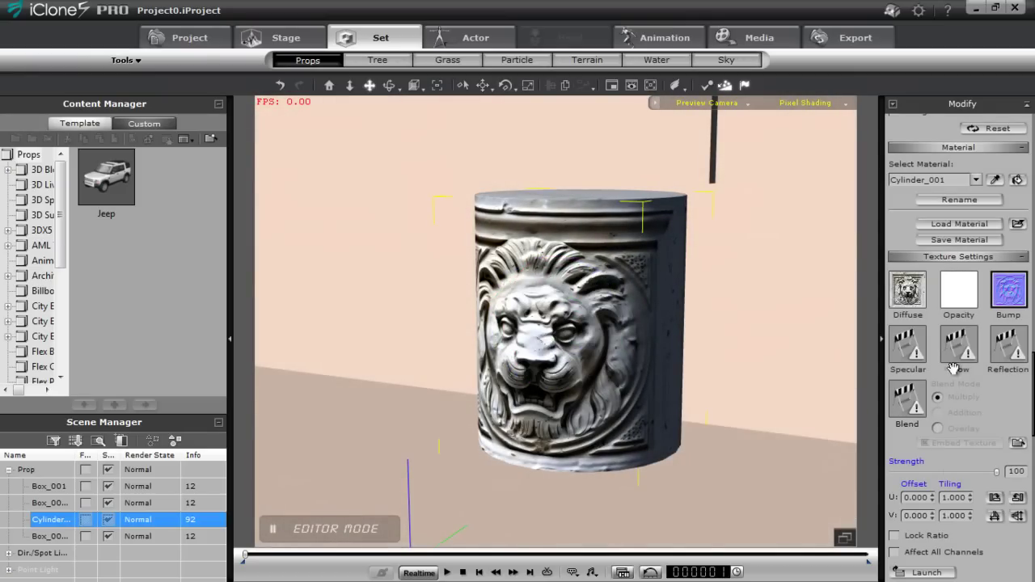
- Load Bitmap2Material2_Specular_0000 from the Lion's Head folder into Cylinder_001's Specular channel
double_click(907, 345)
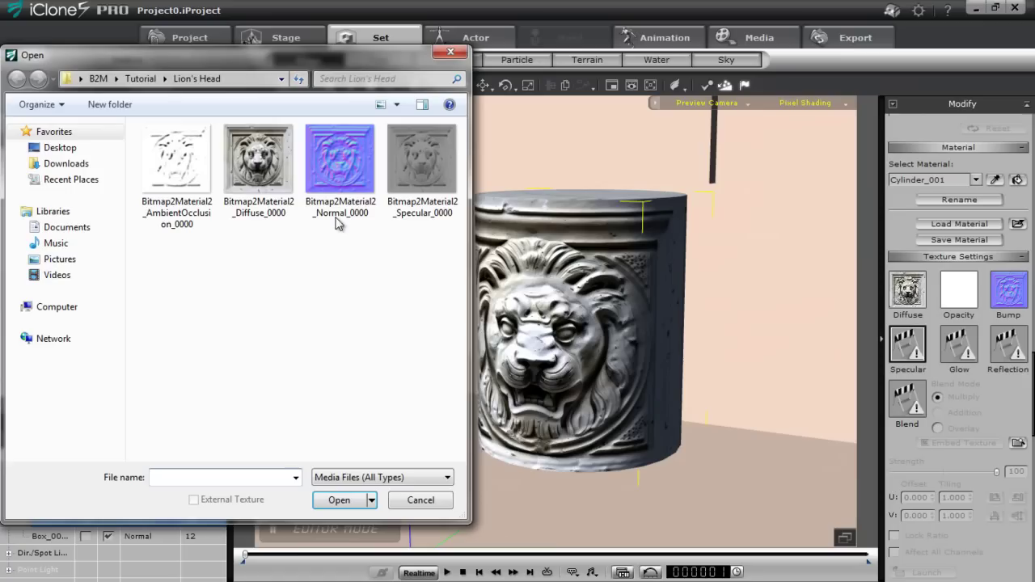
click(420, 176)
click(354, 500)
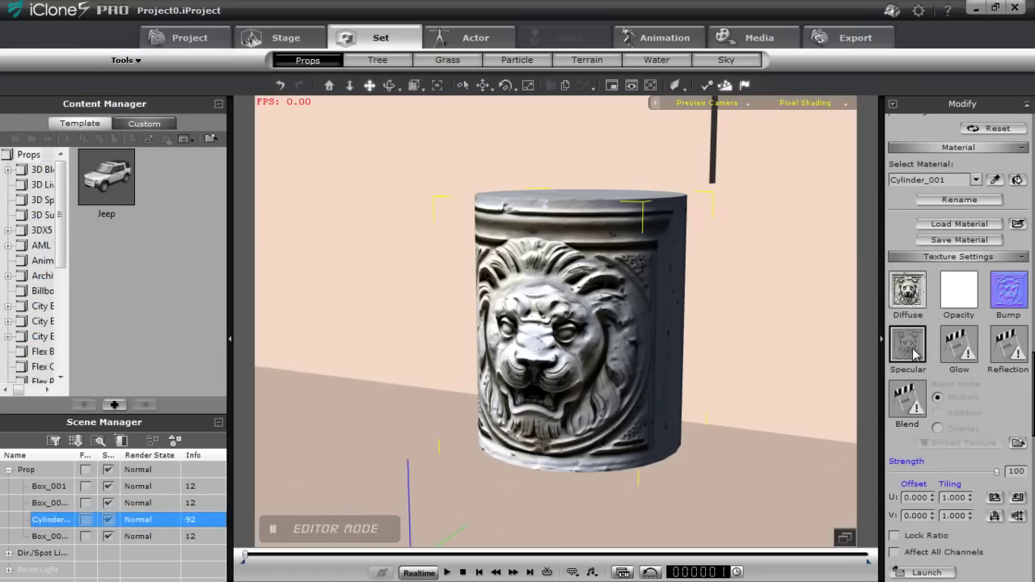
- Set Cylinder_001's material Specular to 172 and Glossiness to 28, and rotate the light across the relief
scroll(1031, 380, down, 10)
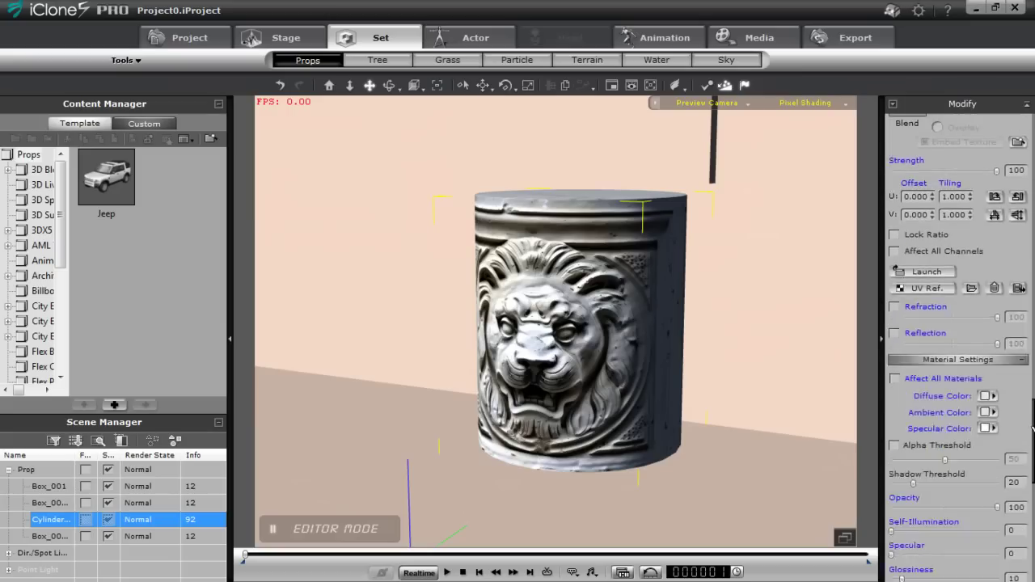
mouse_move(891, 378)
mouse_down()
mouse_move(942, 404)
mouse_move(922, 404)
mouse_move(916, 381)
mouse_move(906, 394)
mouse_up()
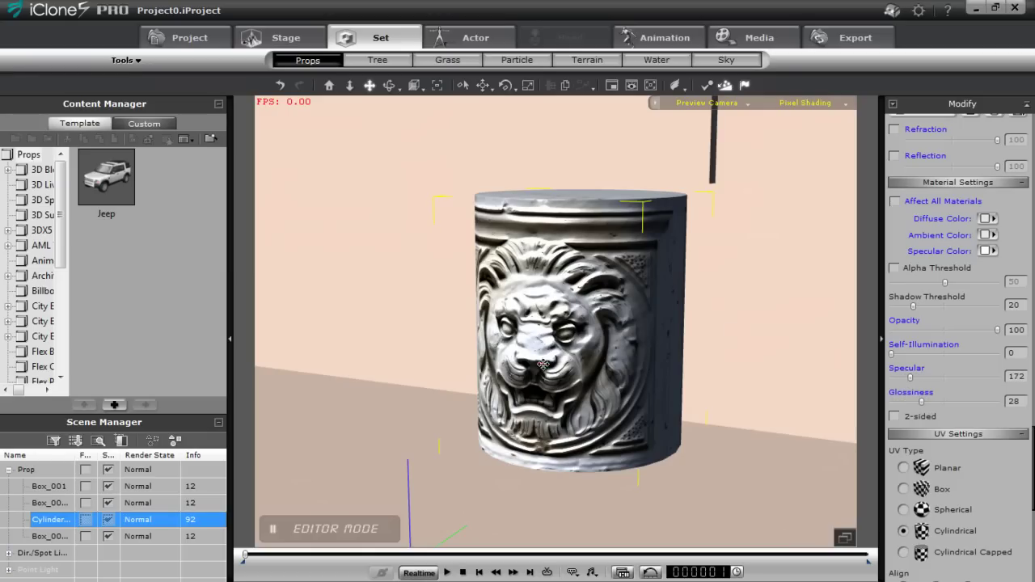
key(e)
mouse_move(556, 339)
mouse_down()
mouse_move(539, 350)
mouse_move(557, 351)
mouse_up()
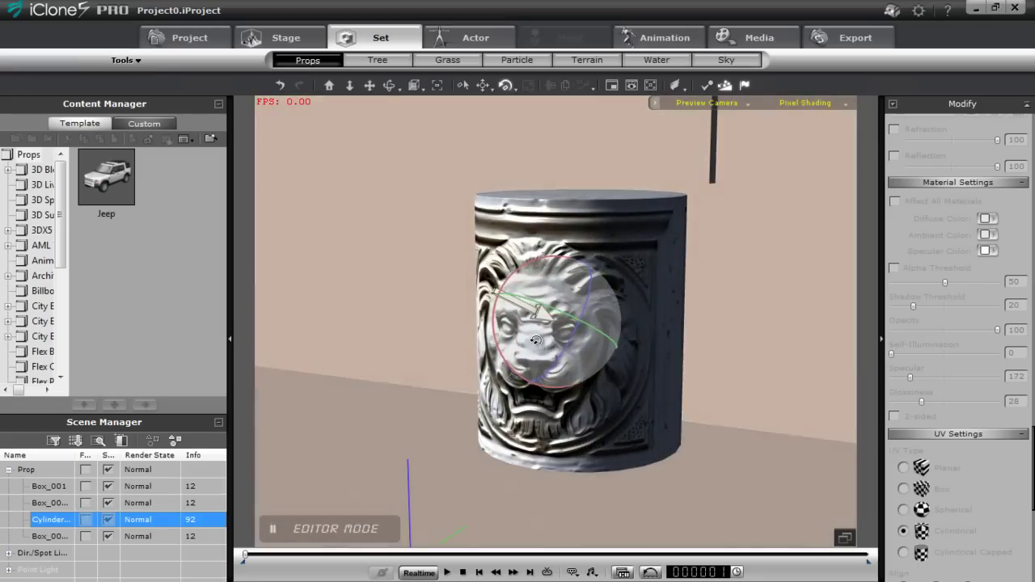
key(w)
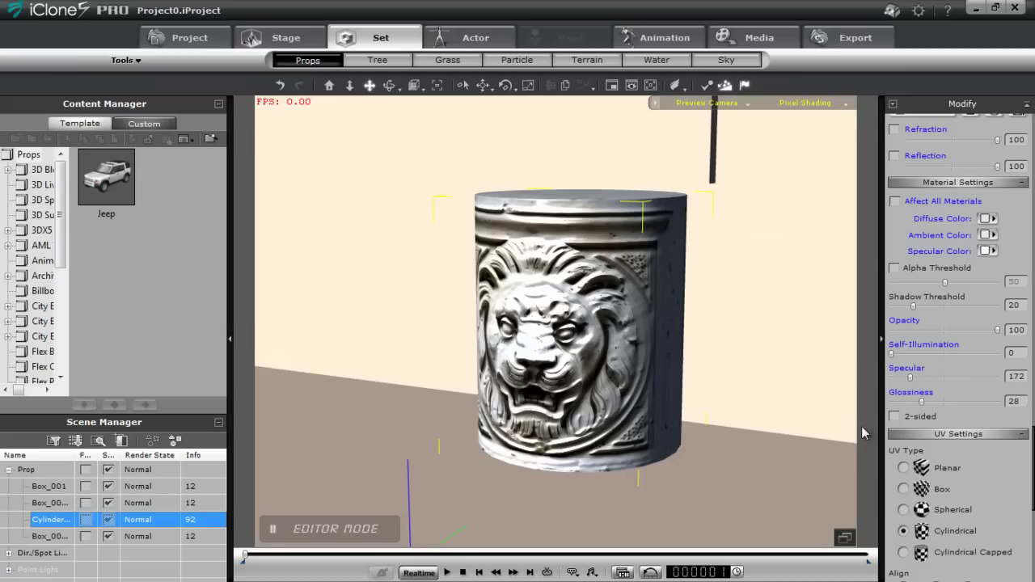
- Adjust the Specular map's brightness to 1 and contrast to 65, and rotate the light to check the highlights
scroll(1032, 479, up, 5)
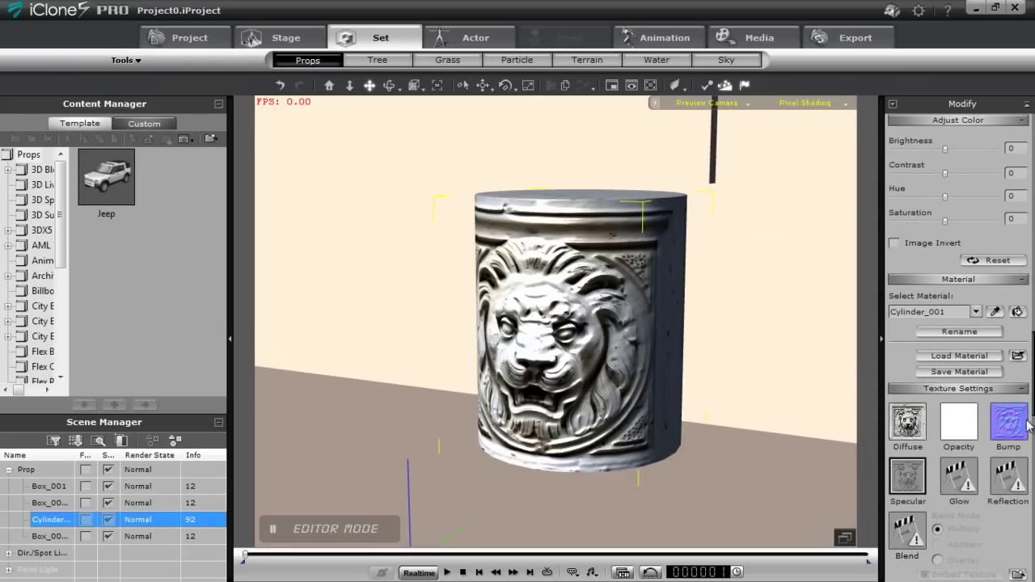
scroll(1030, 402, up, 3)
drag(945, 300, 976, 346)
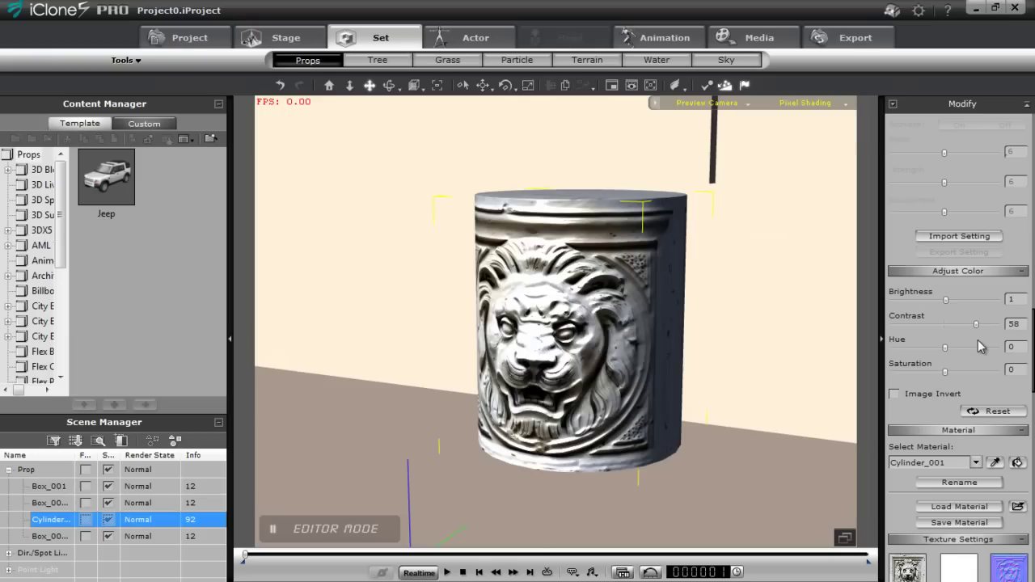
drag(974, 345, 982, 347)
key(e)
drag(569, 337, 546, 339)
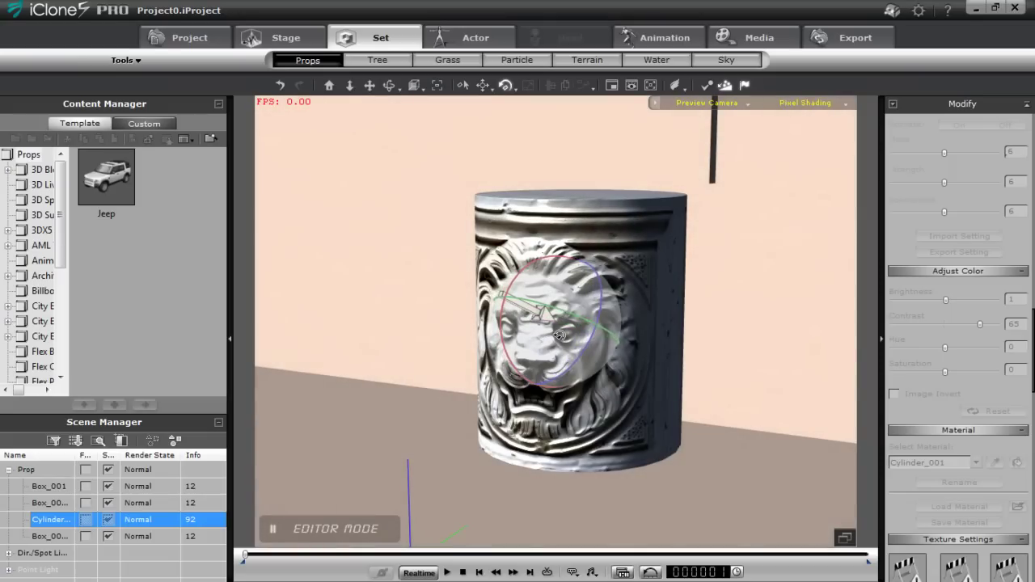
key(q)
- Load Bitmap2Material2_AmbientOcclusion_0000 into Cylinder_001's Blend channel and reduce its strength to 44
drag(1031, 355, 1033, 394)
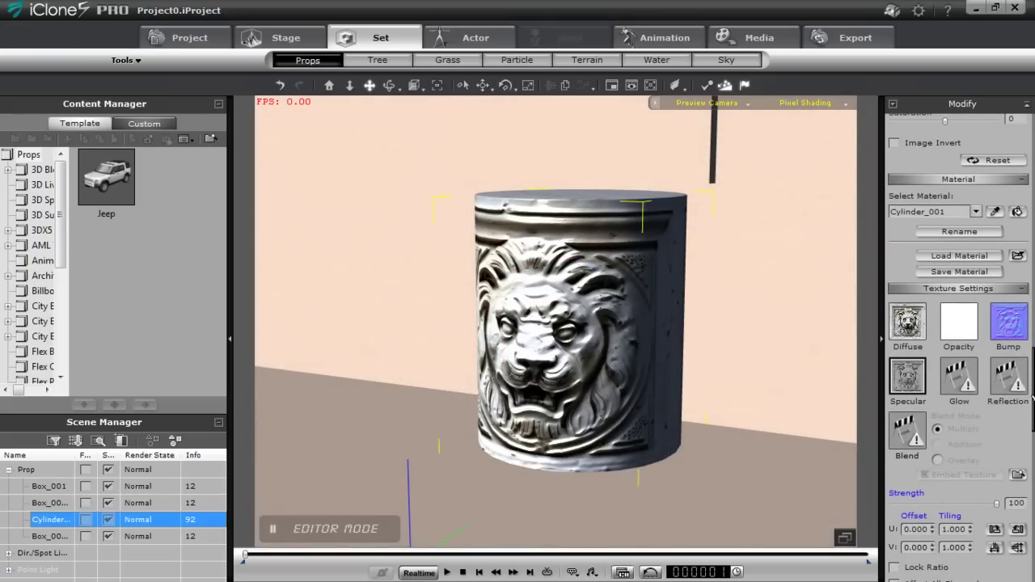
double_click(908, 432)
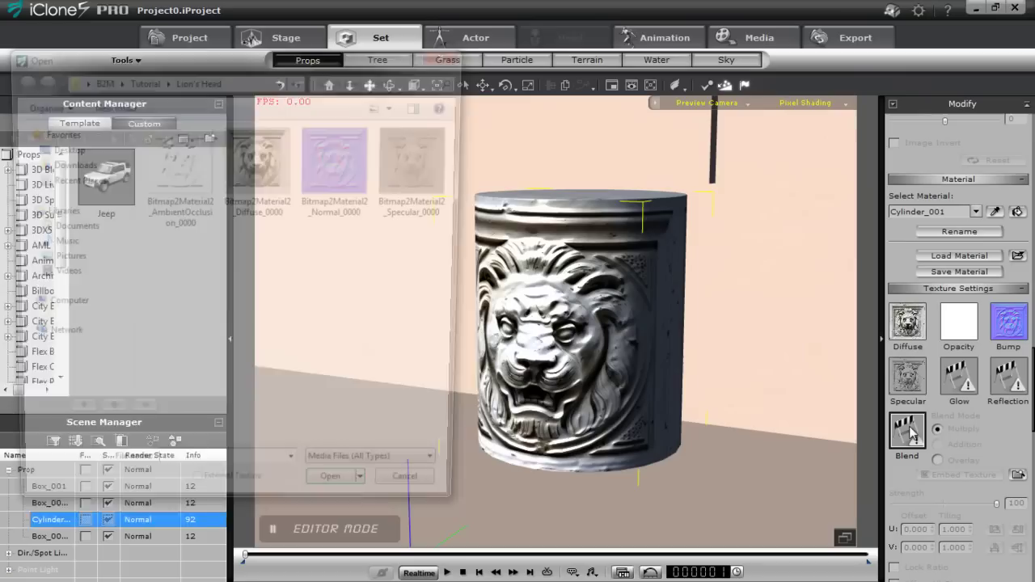
click(179, 183)
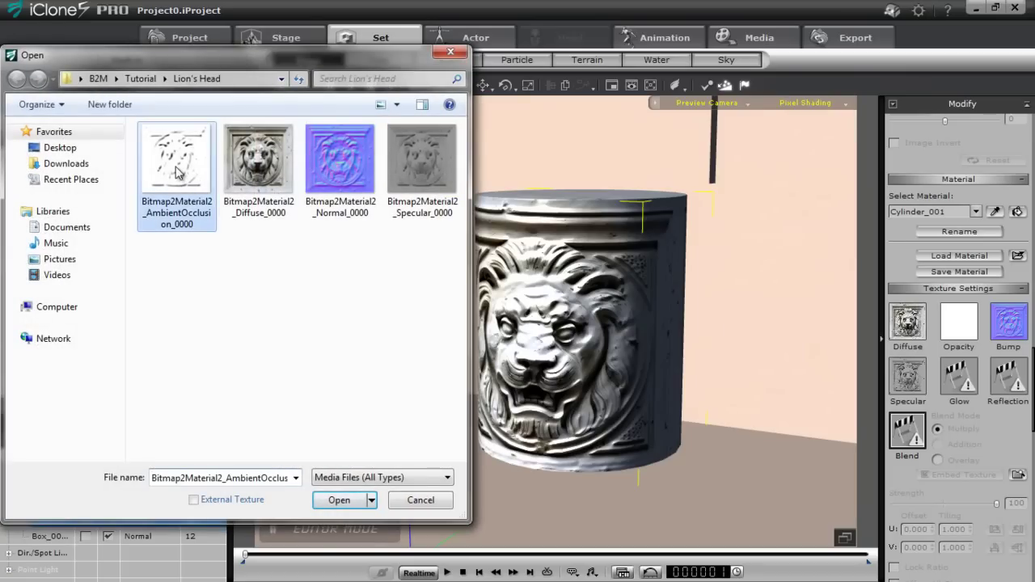
click(338, 500)
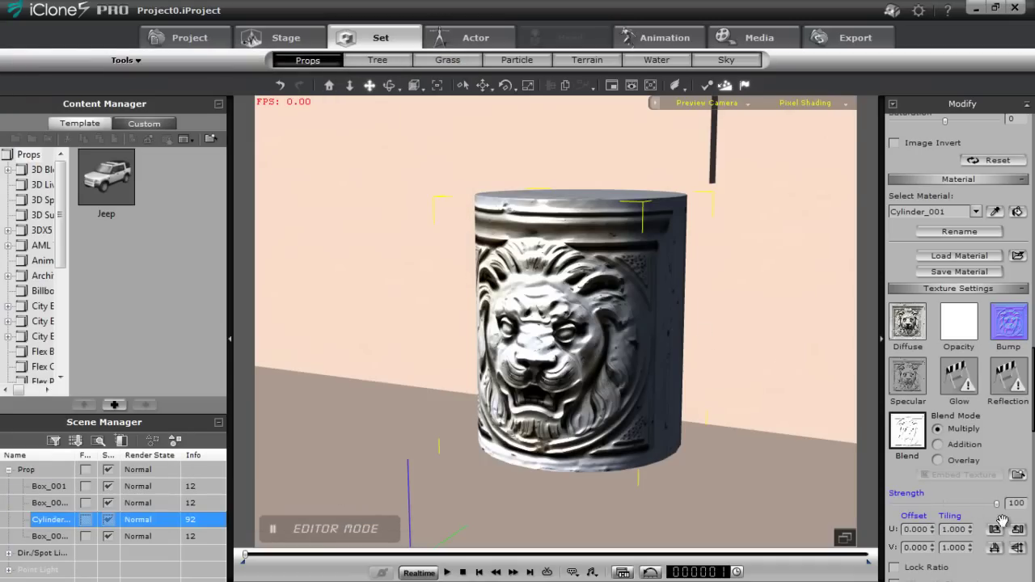
mouse_move(999, 509)
mouse_down()
mouse_move(925, 523)
mouse_move(998, 512)
mouse_move(889, 512)
mouse_move(938, 506)
mouse_up()
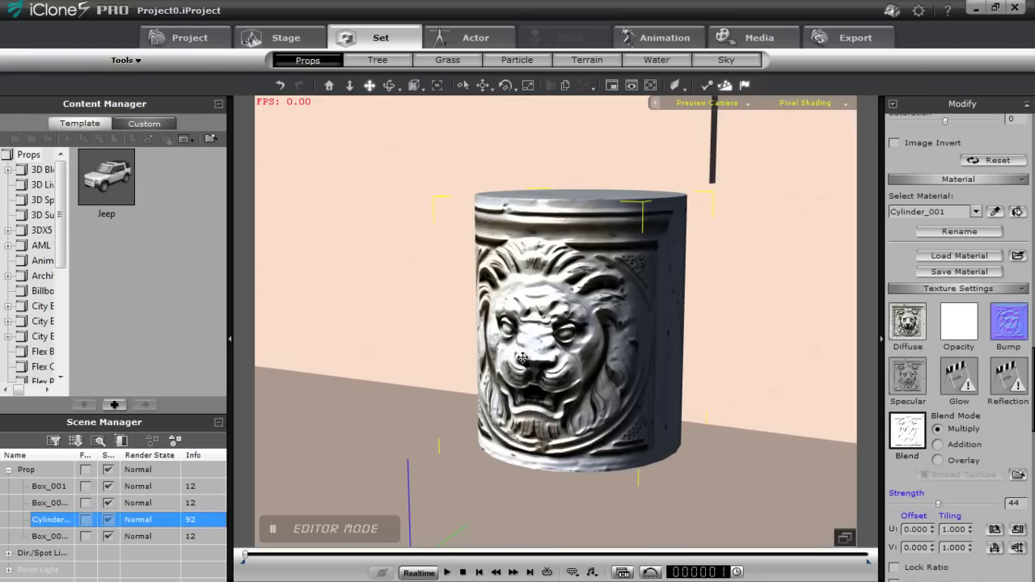
- Load the original OrnamentsHeads0036_M image from the Tutorial folder into the Diffuse channel of the box above the cylinder
right_drag(529, 386, 641, 405)
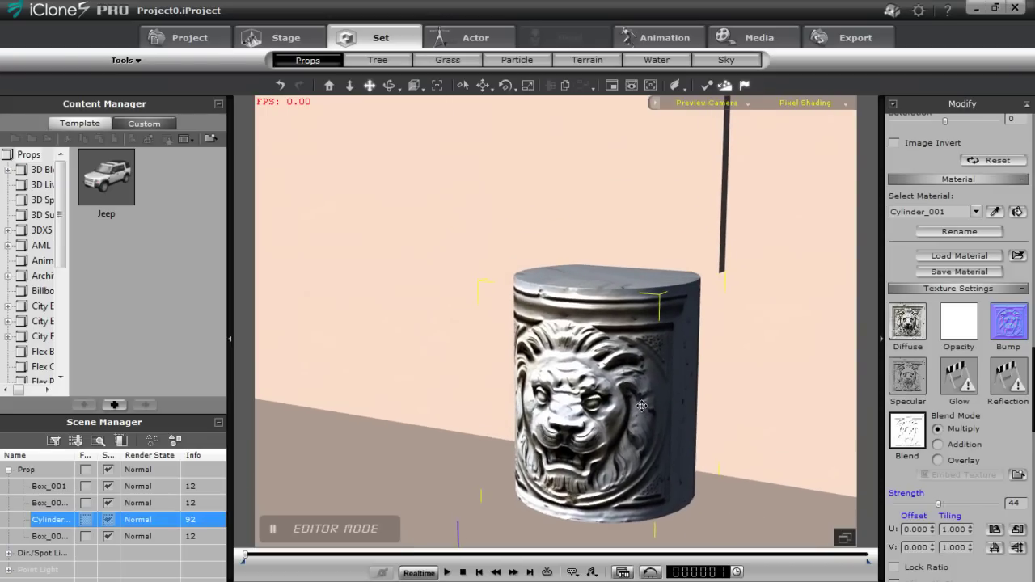
click(699, 226)
right_drag(645, 390, 637, 382)
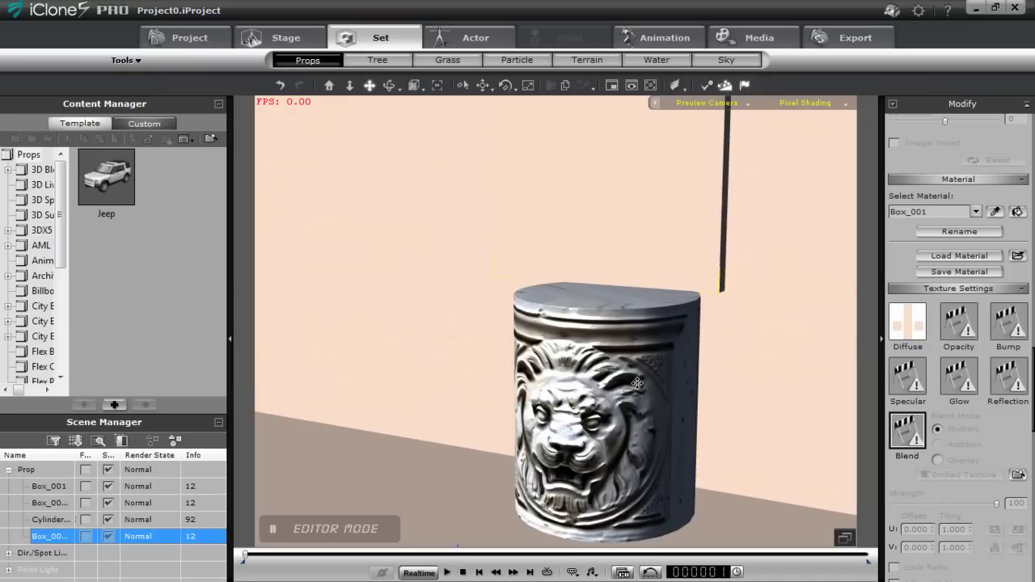
right_drag(663, 309, 665, 337)
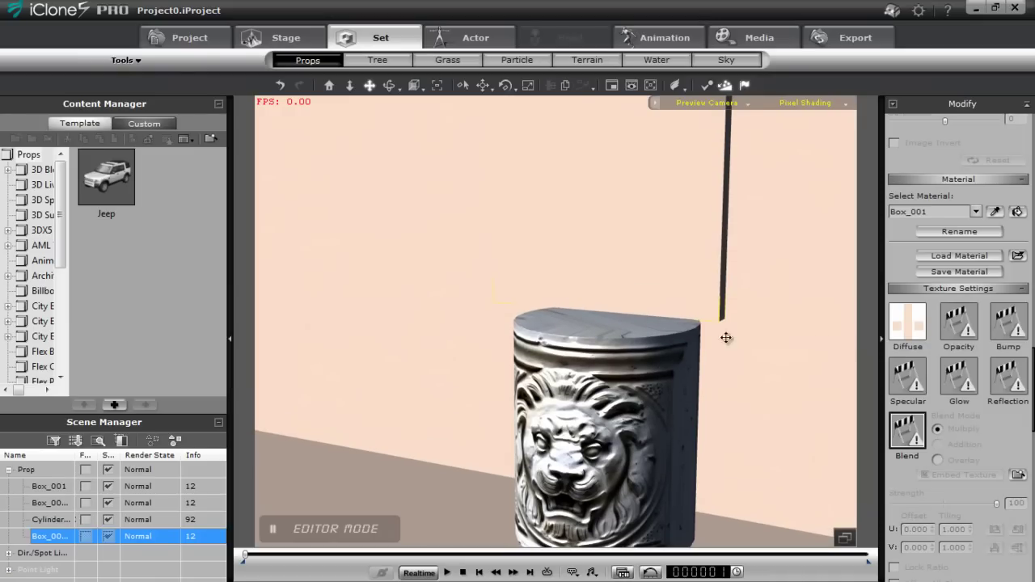
click(907, 327)
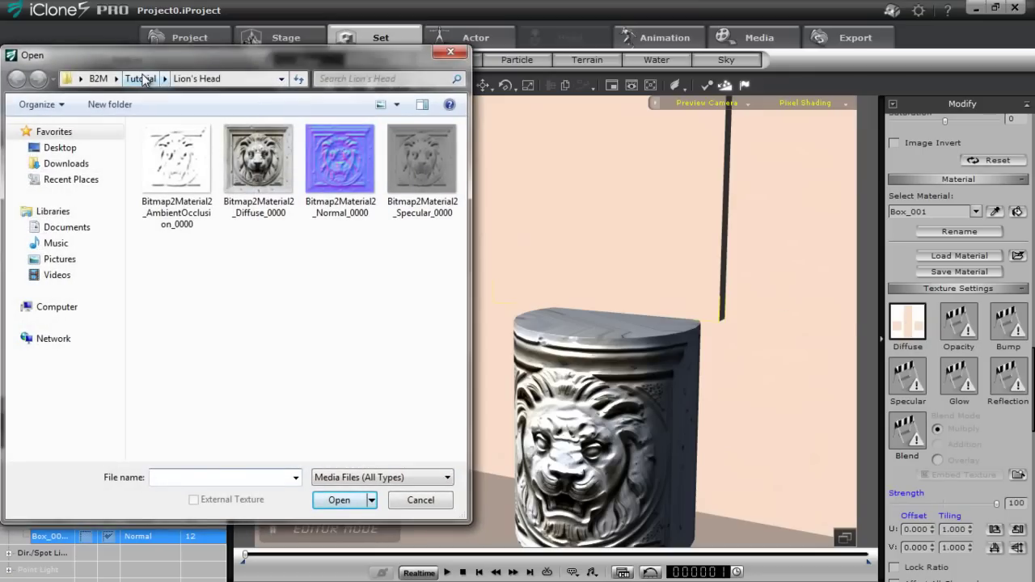
click(141, 78)
click(176, 267)
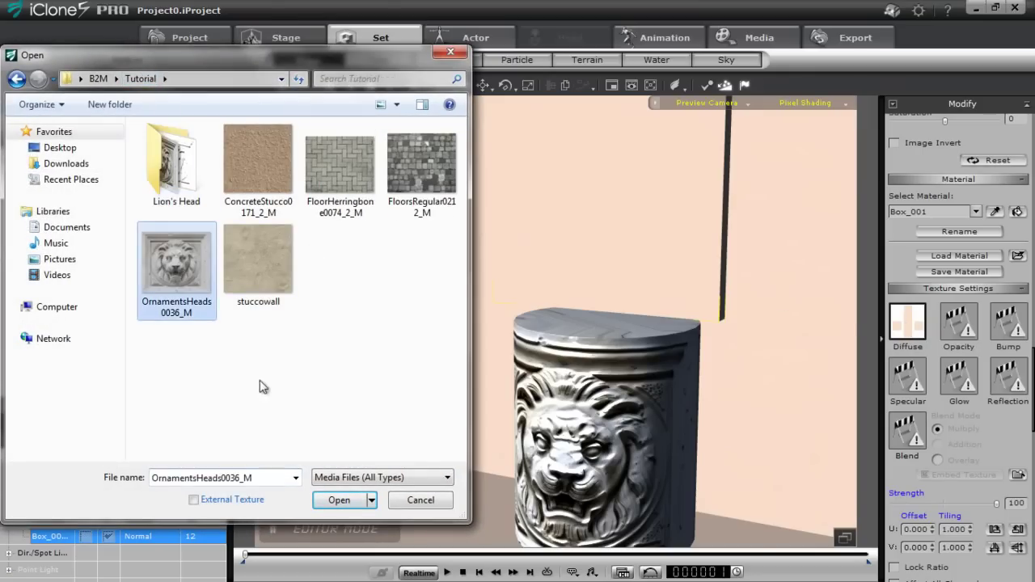
click(339, 501)
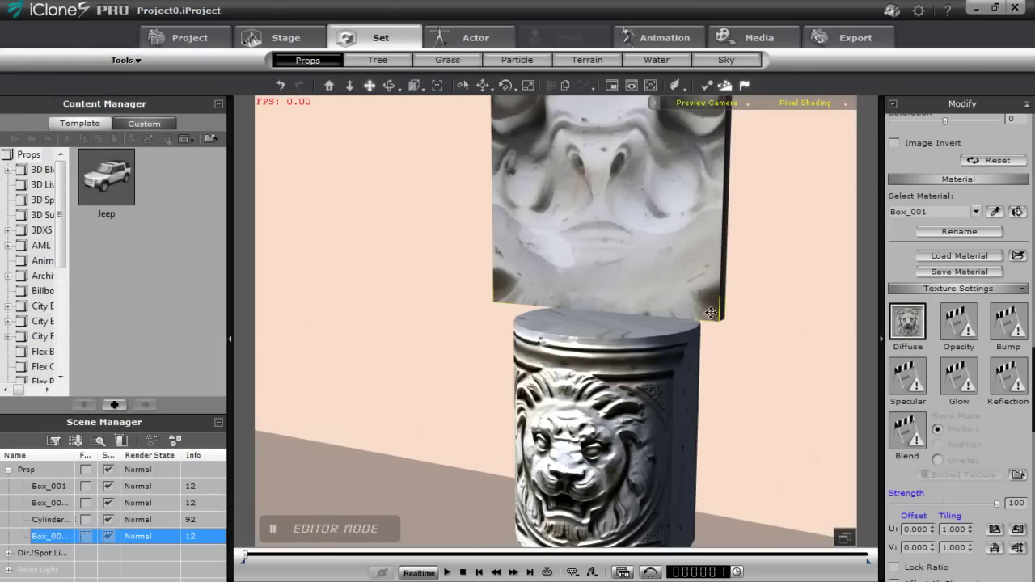
- Apply Planar UV mapping with Z alignment to the box above the cylinder
drag(1032, 407, 1032, 506)
click(967, 462)
click(999, 540)
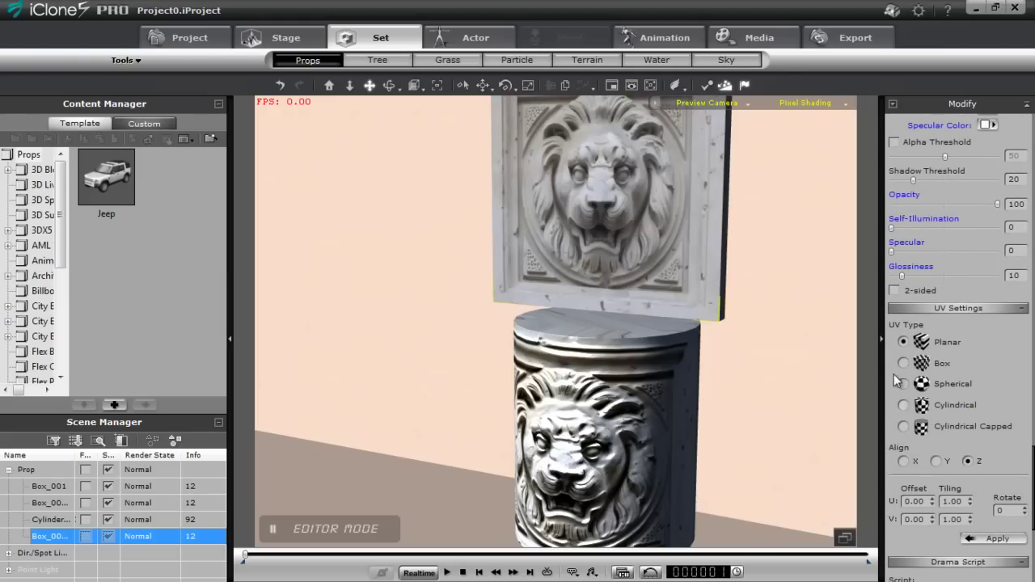
- Compare the box's flat lion image with the cylinder's relief from several viewing angles
right_drag(717, 409, 705, 398)
right_drag(692, 398, 375, 402)
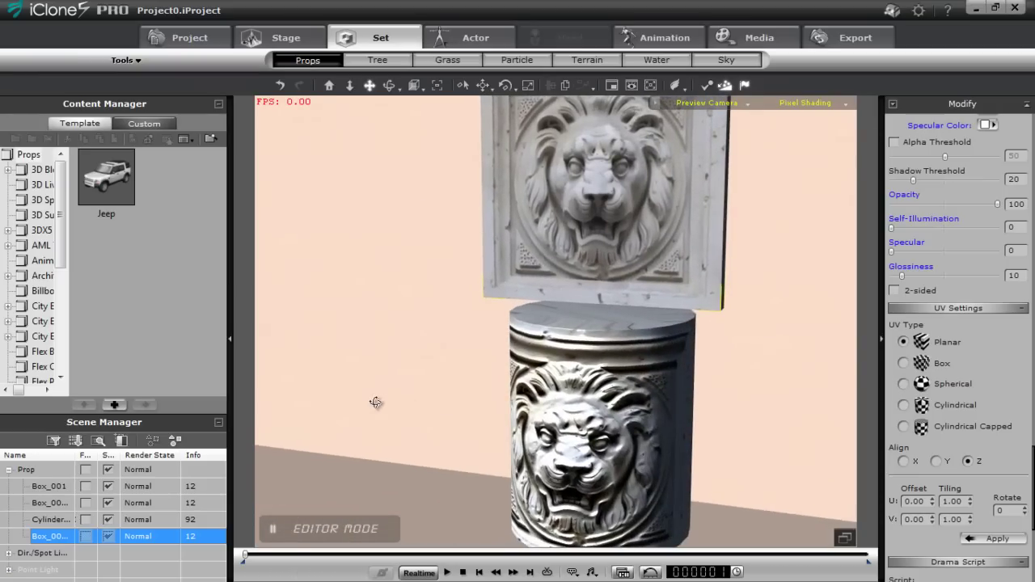
right_drag(715, 347, 861, 395)
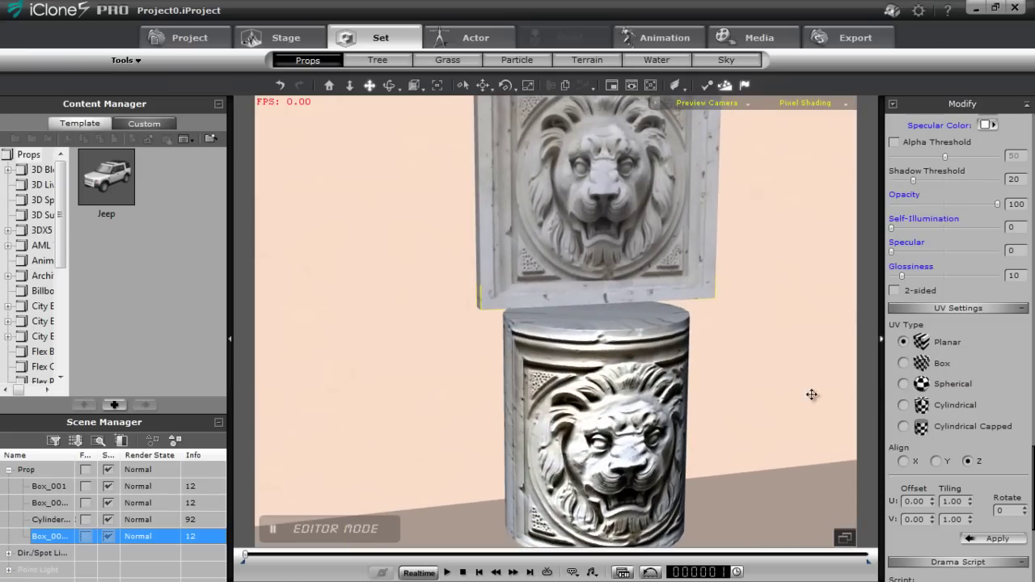
right_drag(733, 479, 716, 411)
right_drag(794, 402, 605, 485)
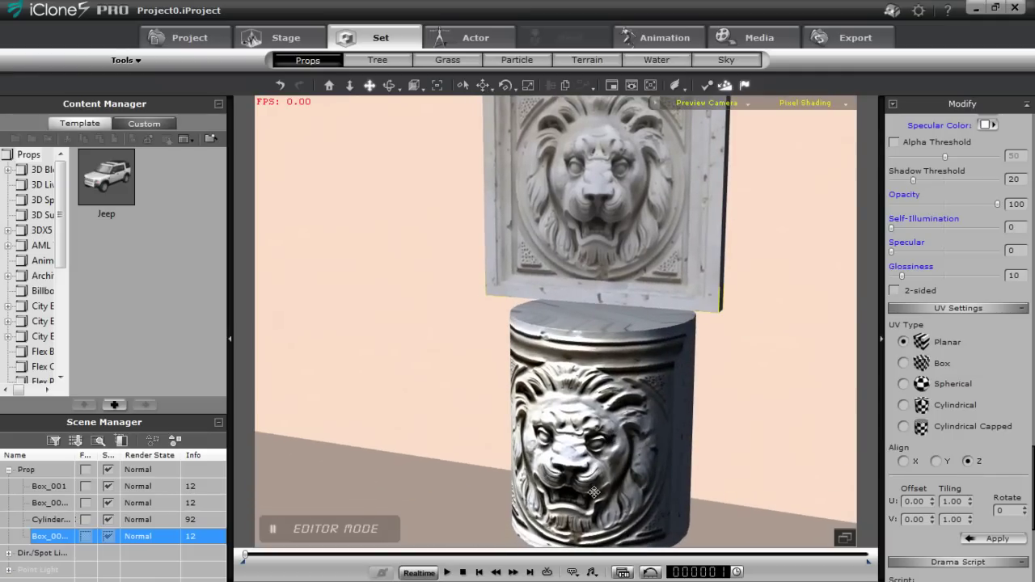
right_drag(638, 199, 632, 199)
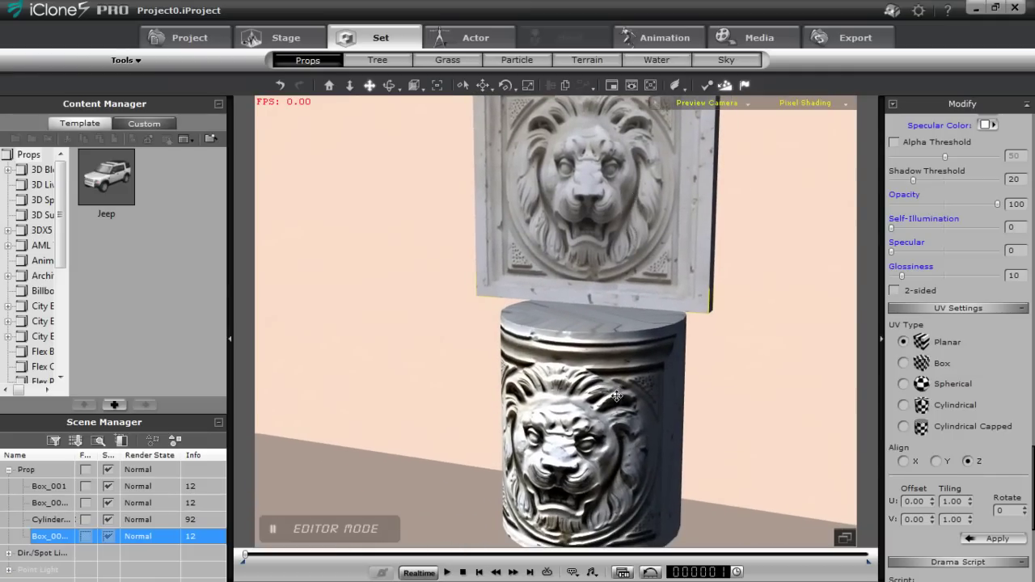
- Save Cylinder_001's material as "Lionhead" in the Tutorial > Lion's Head folder
click(579, 374)
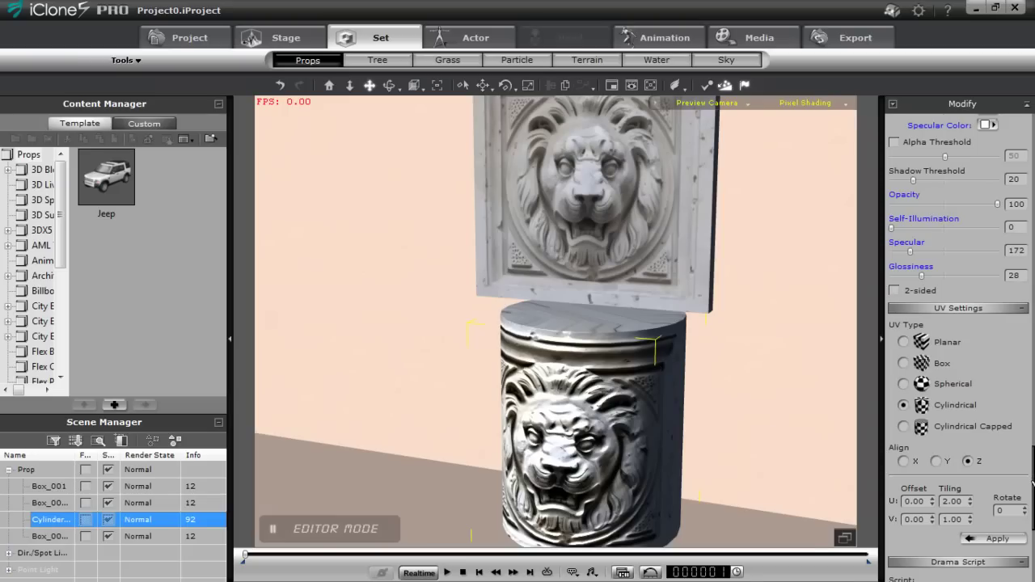
drag(1032, 483, 1030, 362)
click(974, 329)
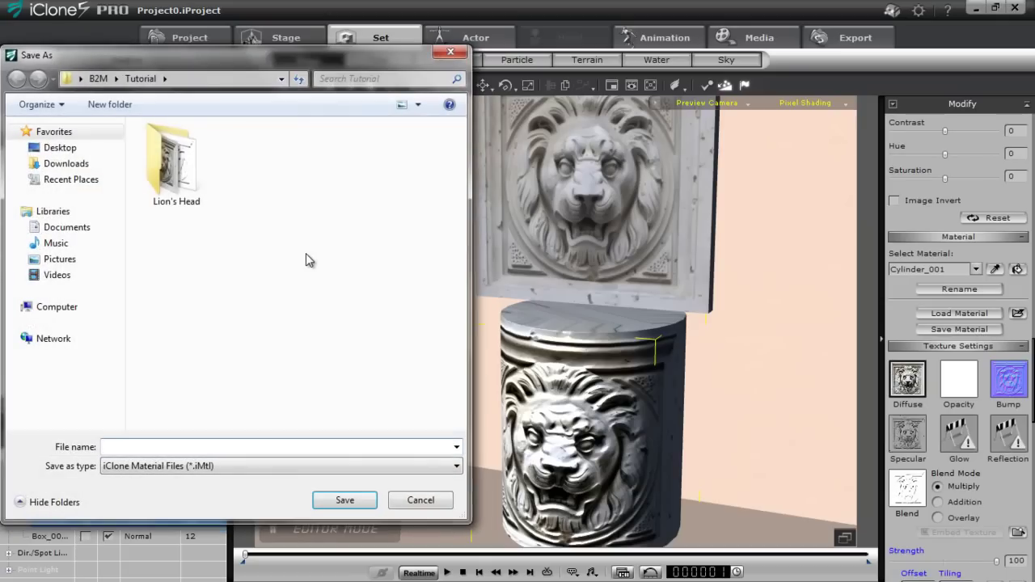
double_click(173, 191)
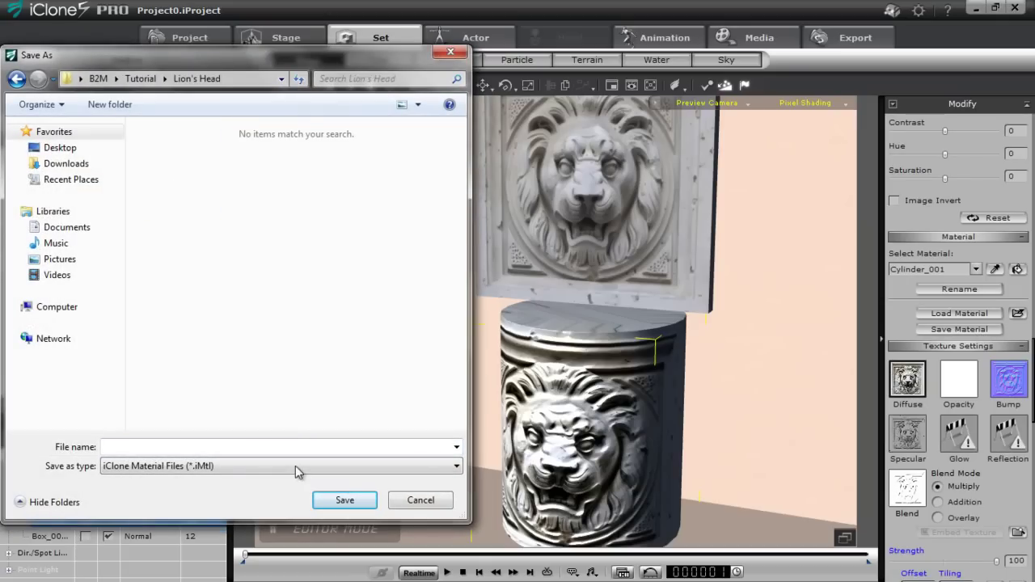
click(179, 447)
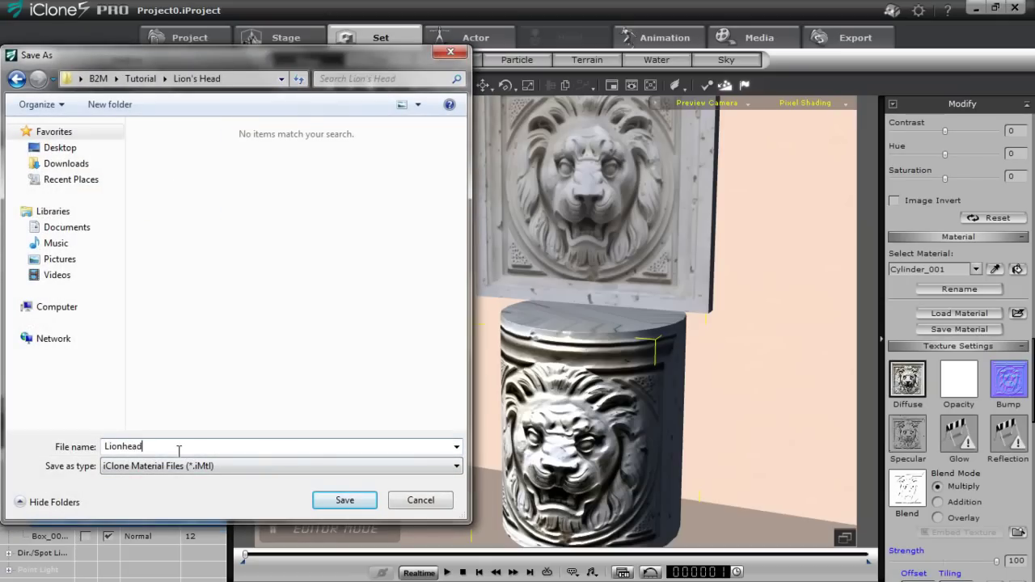
click(338, 498)
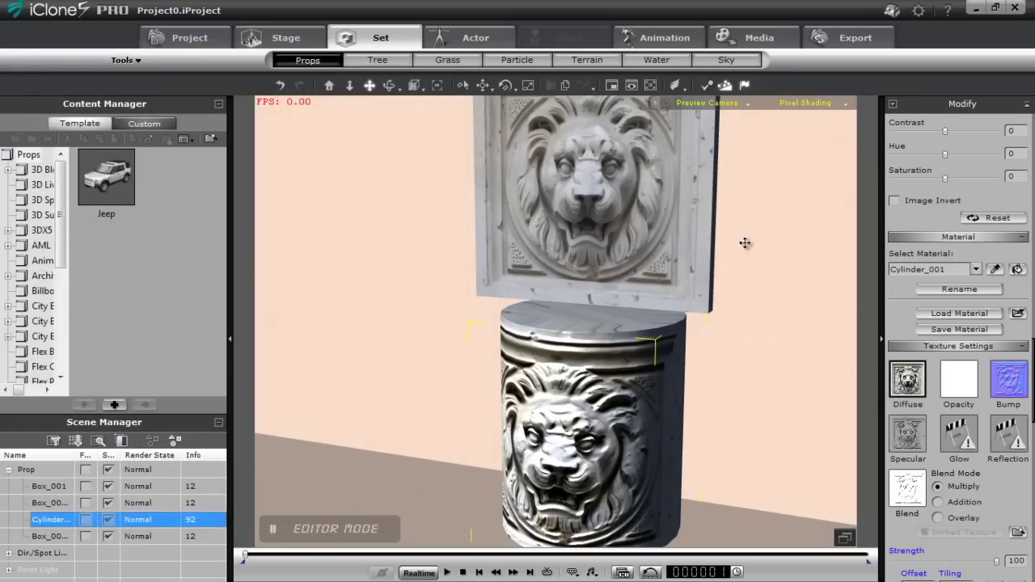
- Load the saved Lionhead material from the Tutorial > Lion's Head folder onto the box above the cylinder
click(647, 166)
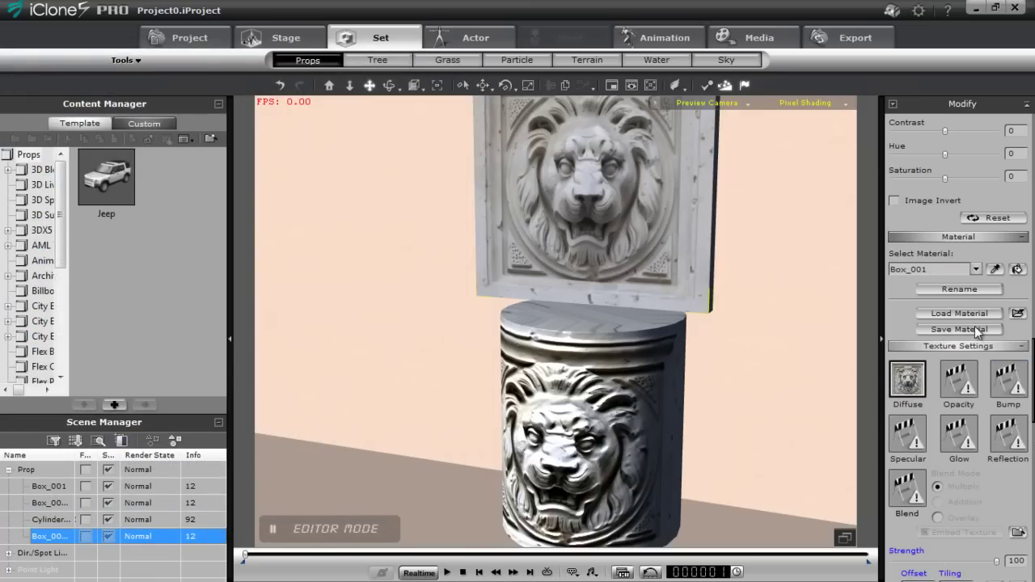
click(954, 313)
click(184, 166)
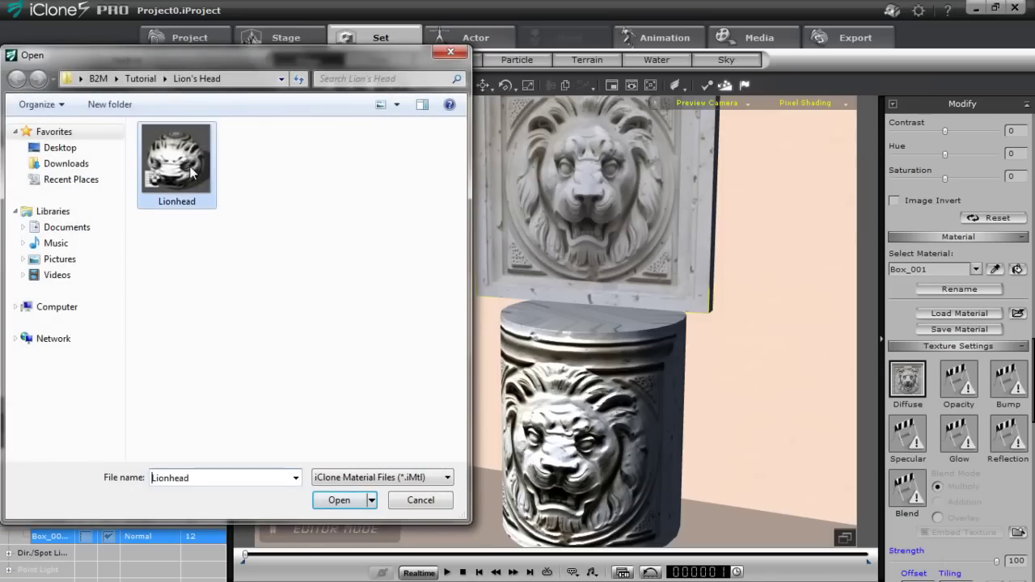
click(340, 499)
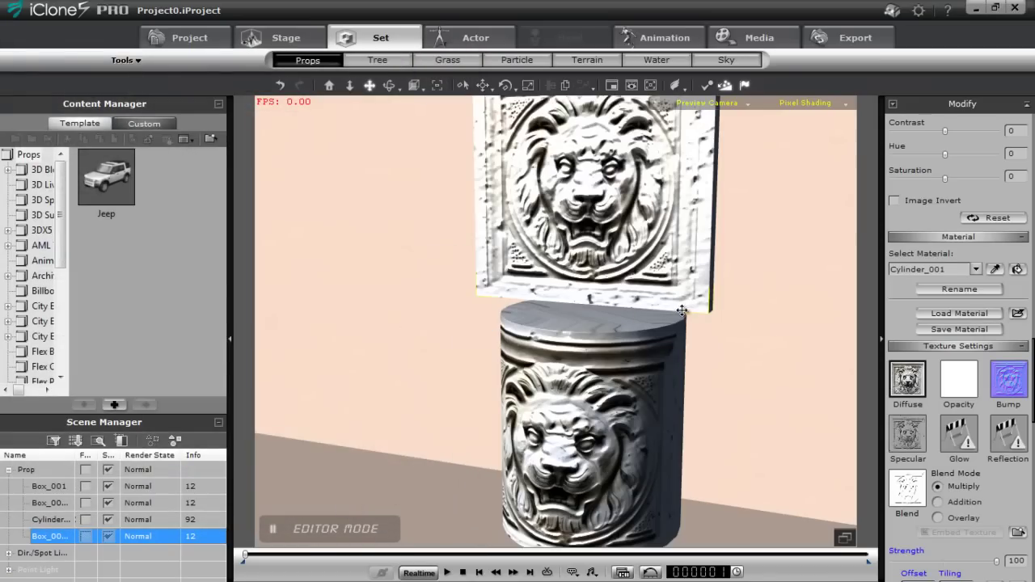
- Tone down the upper box's material by setting its Brightness to -41 and Contrast to 0
right_drag(594, 350, 779, 293)
right_drag(472, 391, 376, 405)
right_drag(696, 291, 542, 246)
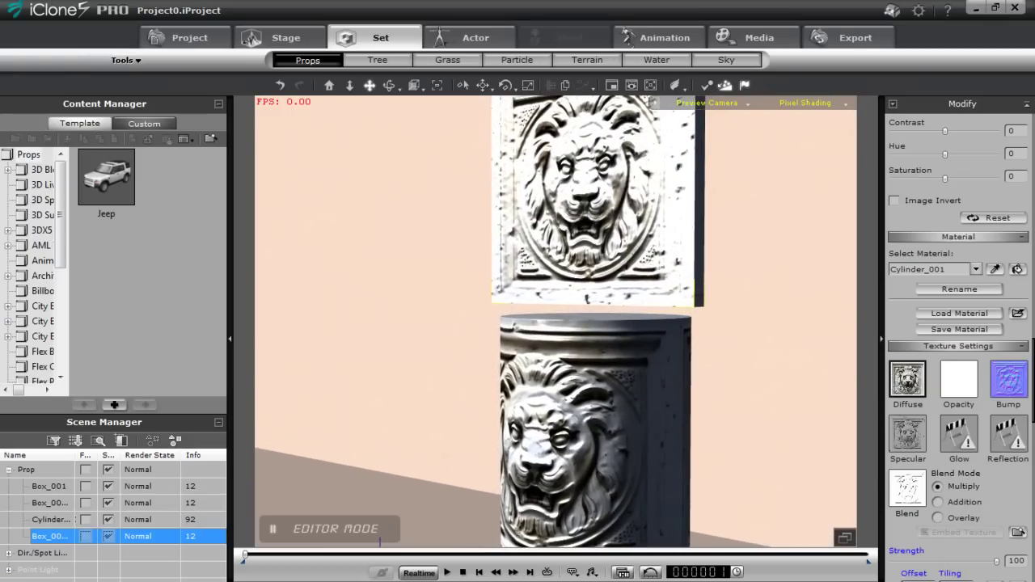
drag(1031, 398, 1032, 339)
scroll(930, 364, down, 8)
drag(1033, 393, 1032, 348)
drag(945, 347, 912, 360)
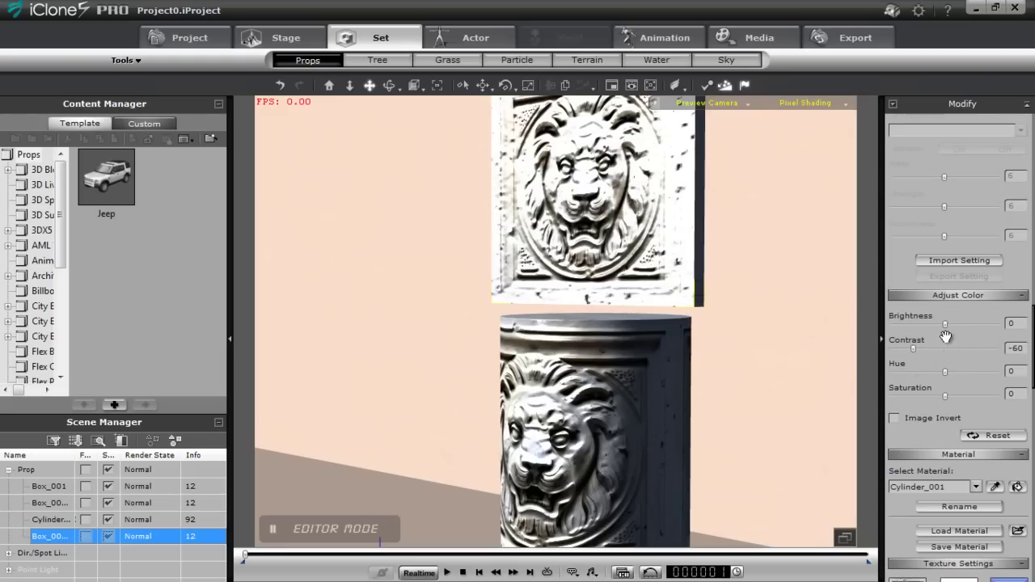
drag(944, 324, 939, 351)
right_drag(507, 262, 344, 353)
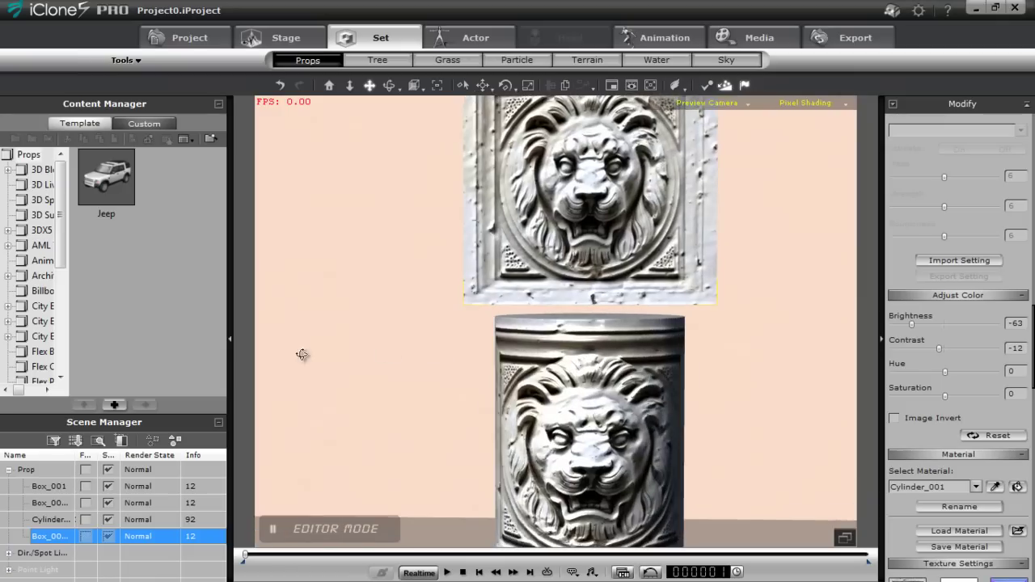
drag(910, 322, 943, 349)
- Rotate the directional light to change the shading across the lion reliefs on the box and cylinder
right_drag(638, 358, 636, 304)
key(e)
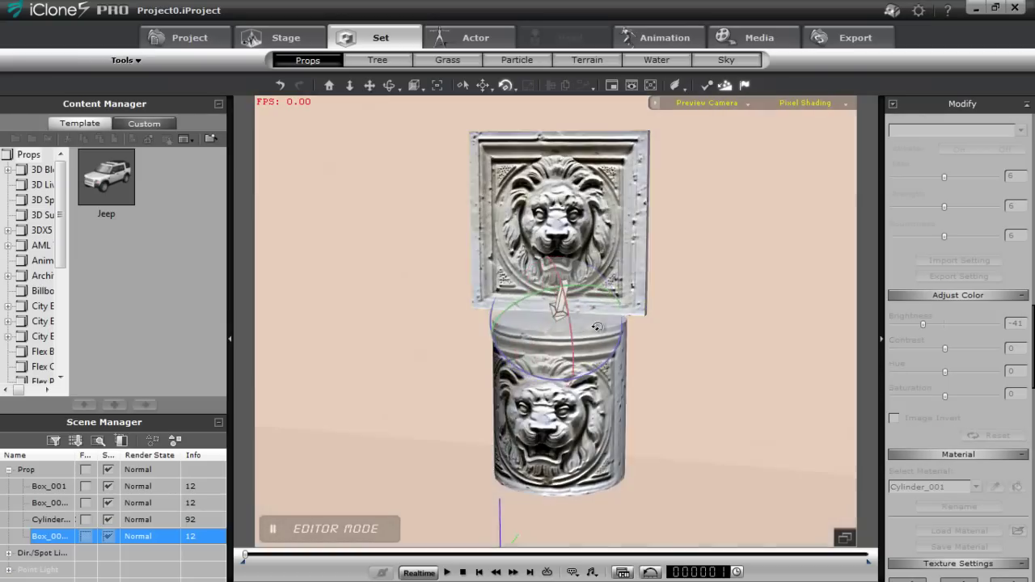
mouse_move(597, 326)
mouse_down()
mouse_move(571, 317)
mouse_move(566, 345)
mouse_move(597, 349)
mouse_move(560, 328)
mouse_up()
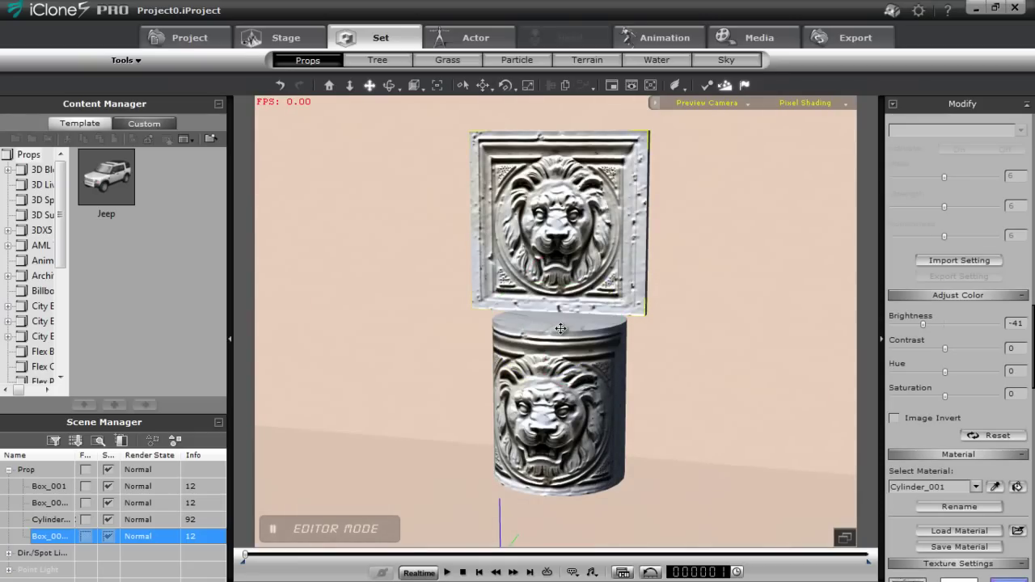